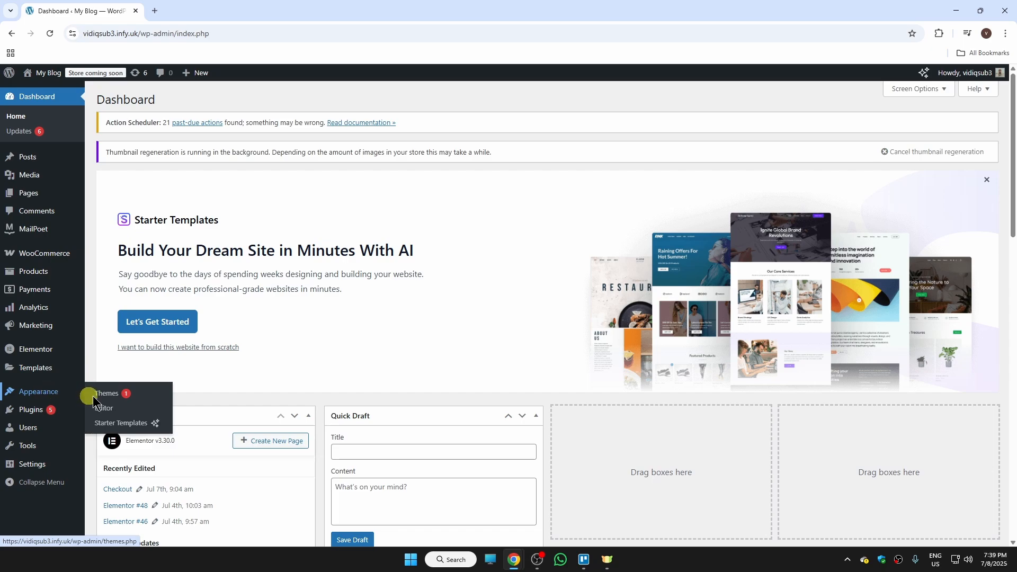
Search the theme directory for "astra" and activate the Astra theme.
click(112, 401)
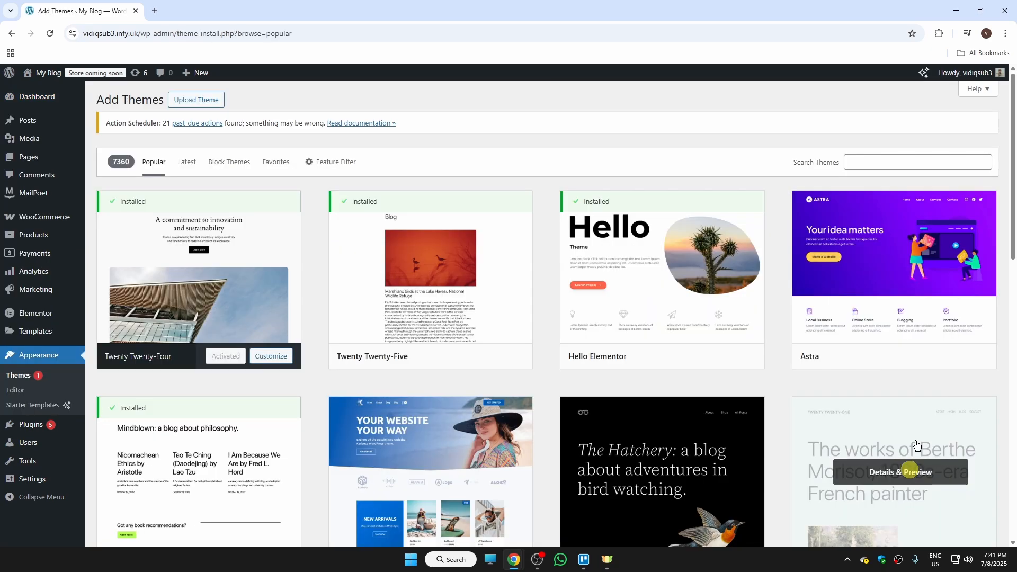
click(863, 162)
text(astra)
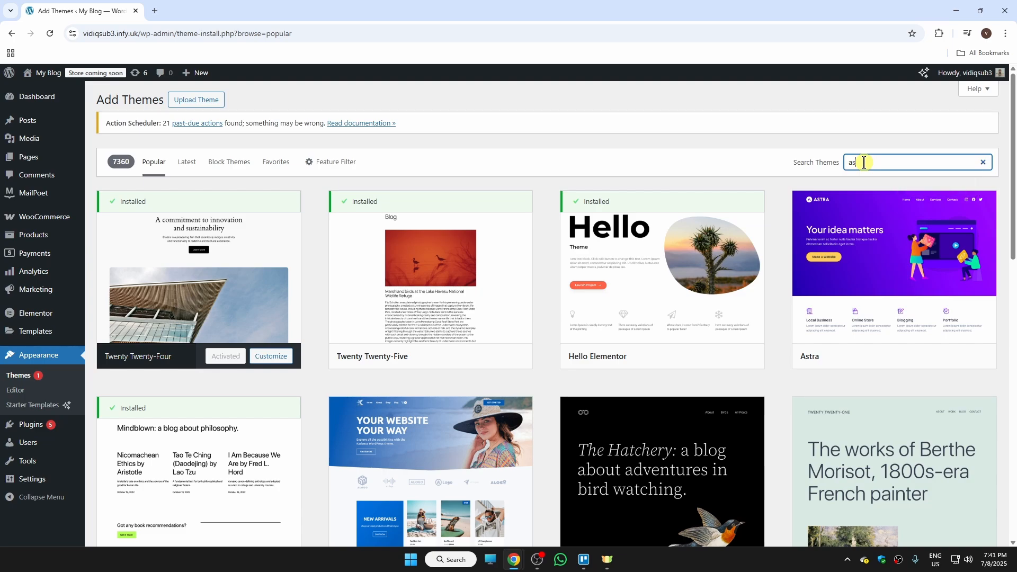
mouse_move(793, 356)
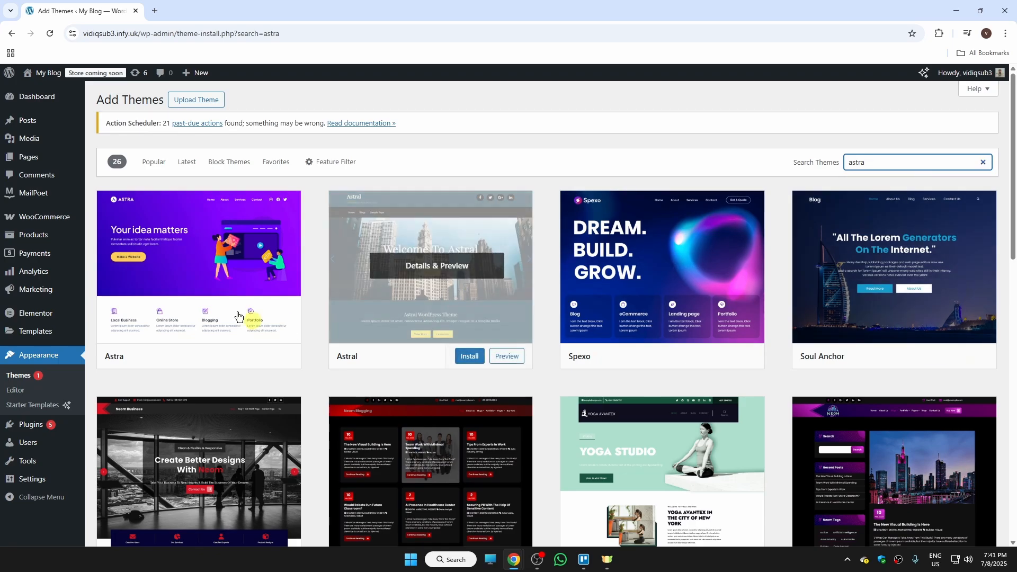
click(239, 356)
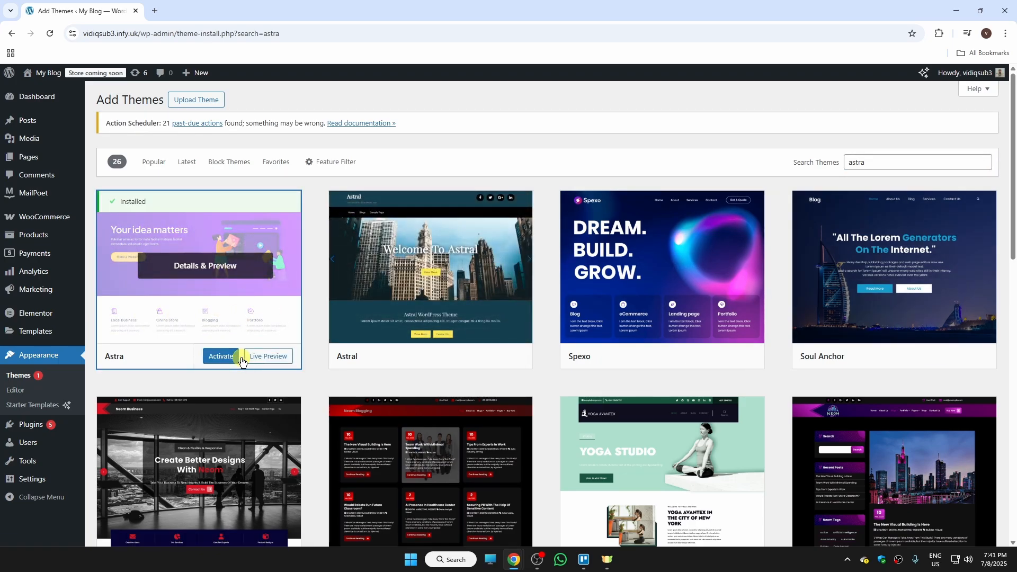
click(241, 358)
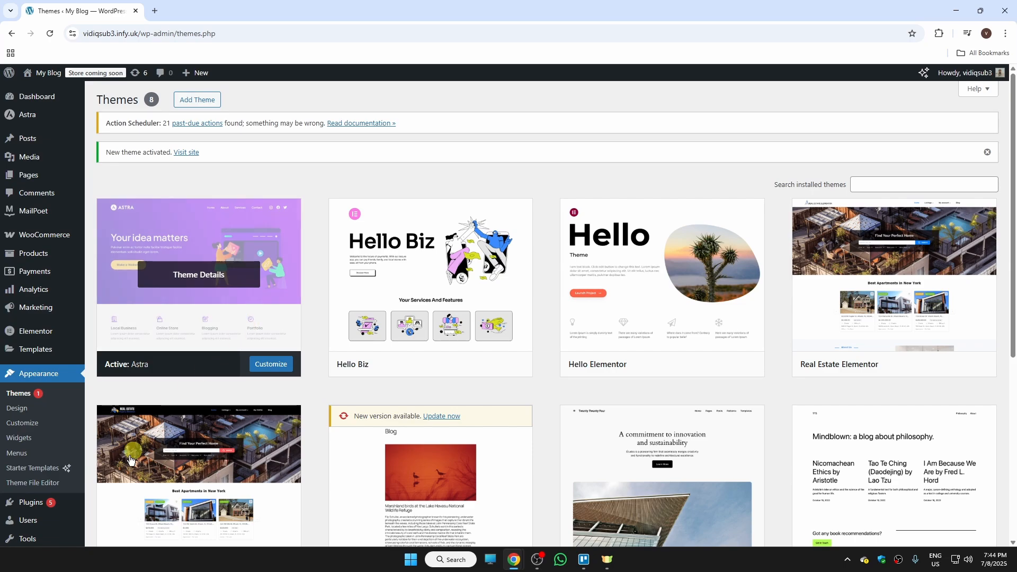
Search plugins for "starter templates", then install and activate the Starter Templates plugin.
mouse_move(50, 503)
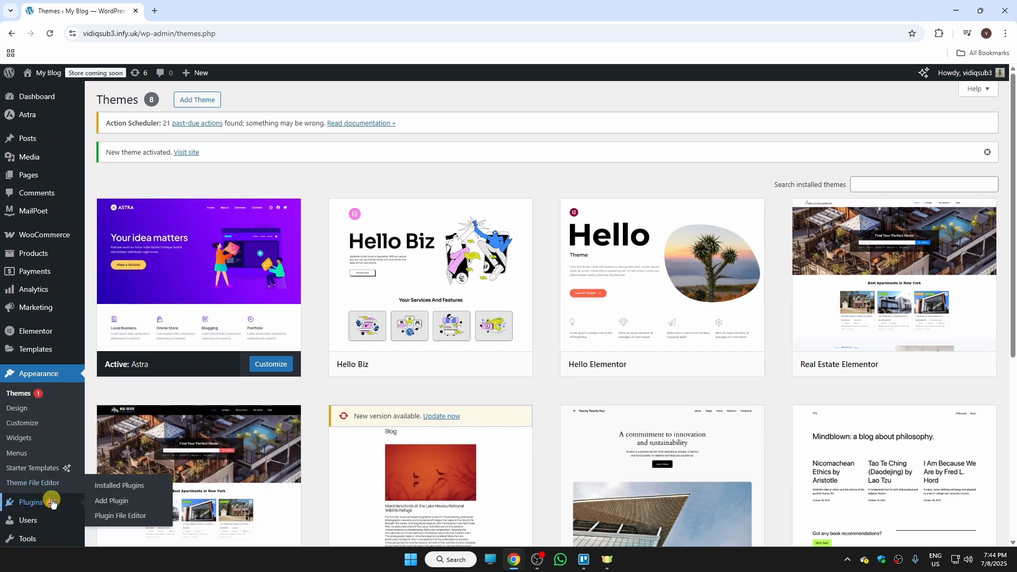
click(120, 502)
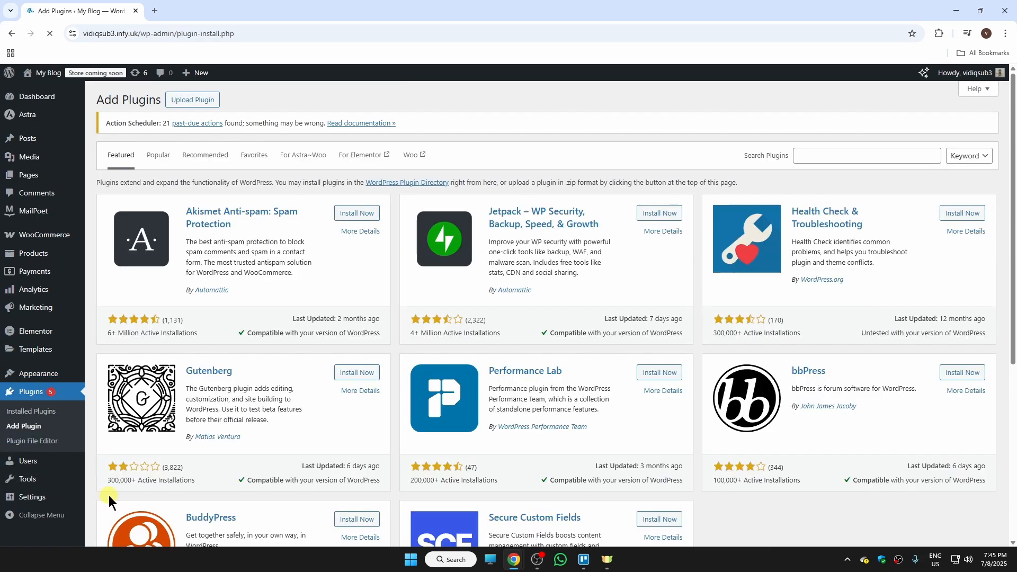
click(839, 157)
text(s)
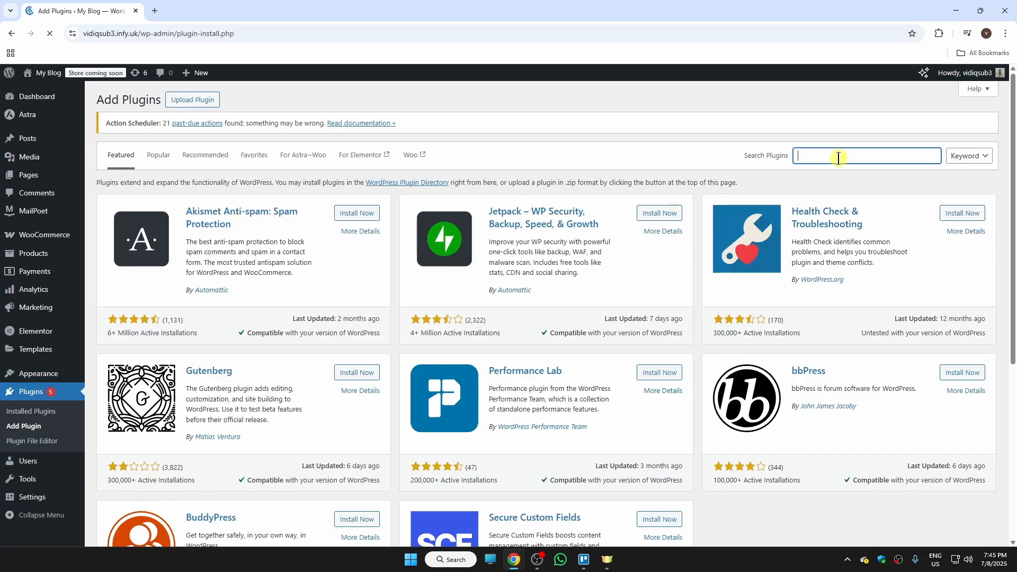
text(tarter templates)
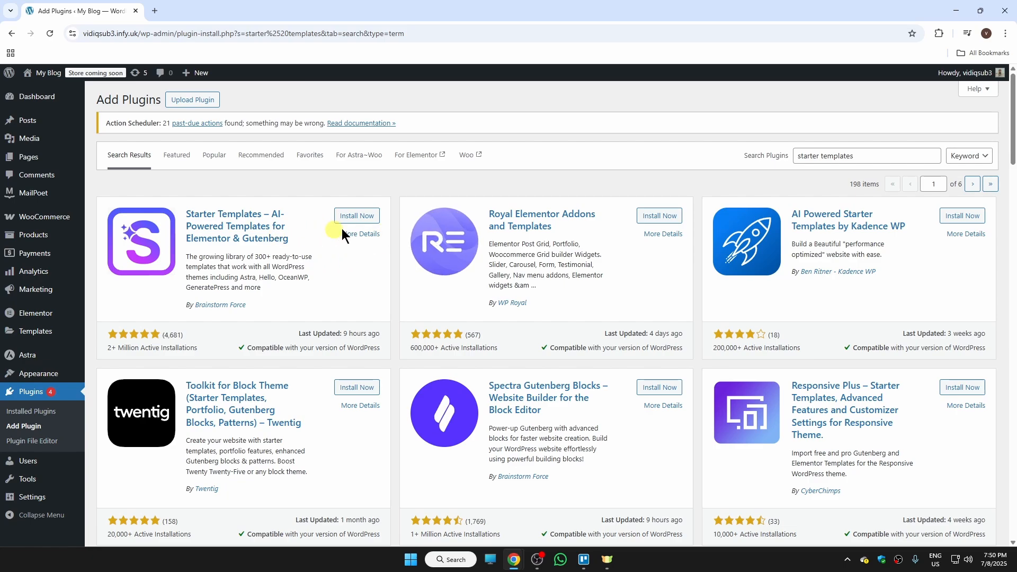
click(362, 217)
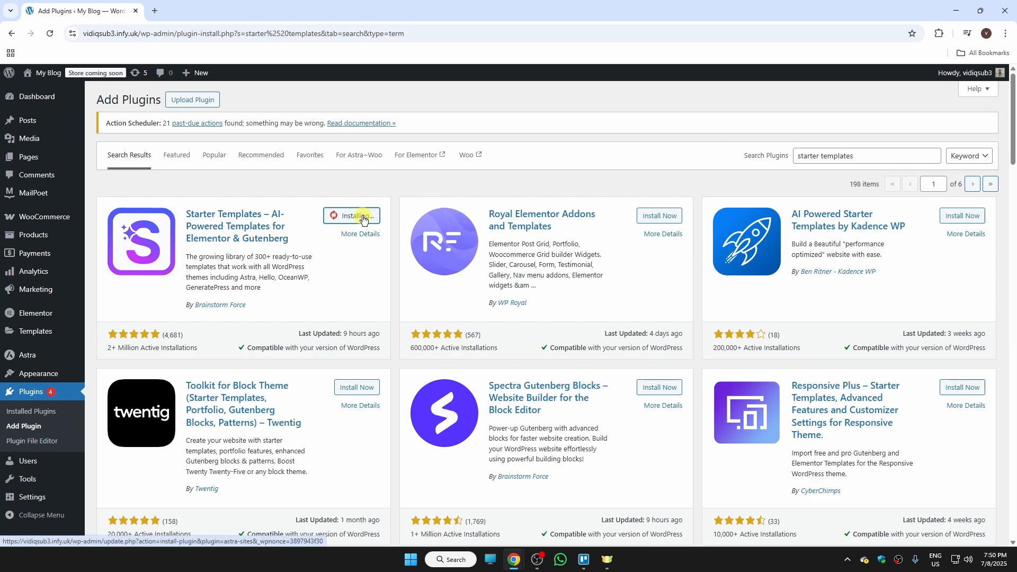
click(364, 217)
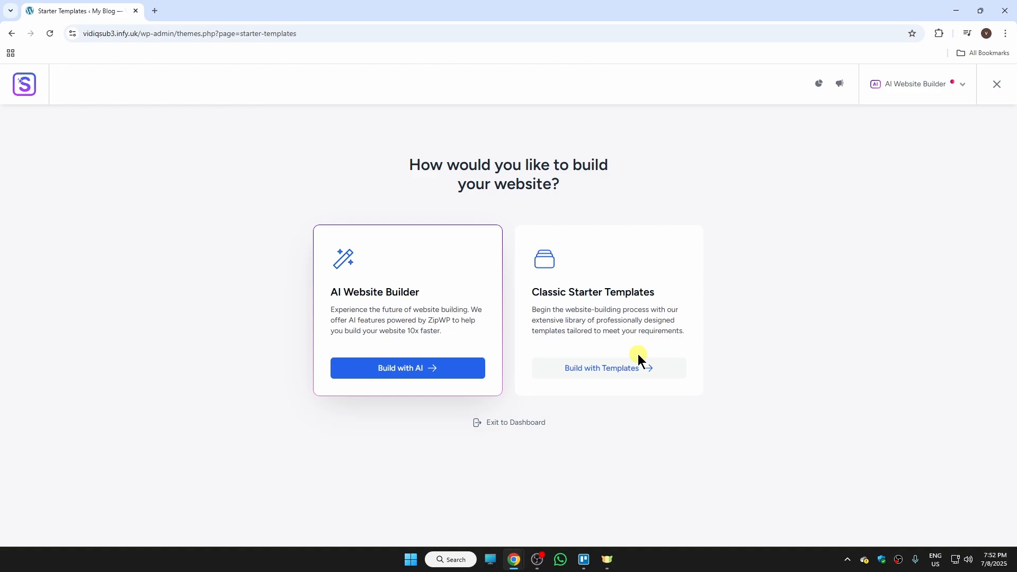
Exit Starter Templates to the dashboard and relaunch it from the installed plugins list.
click(535, 429)
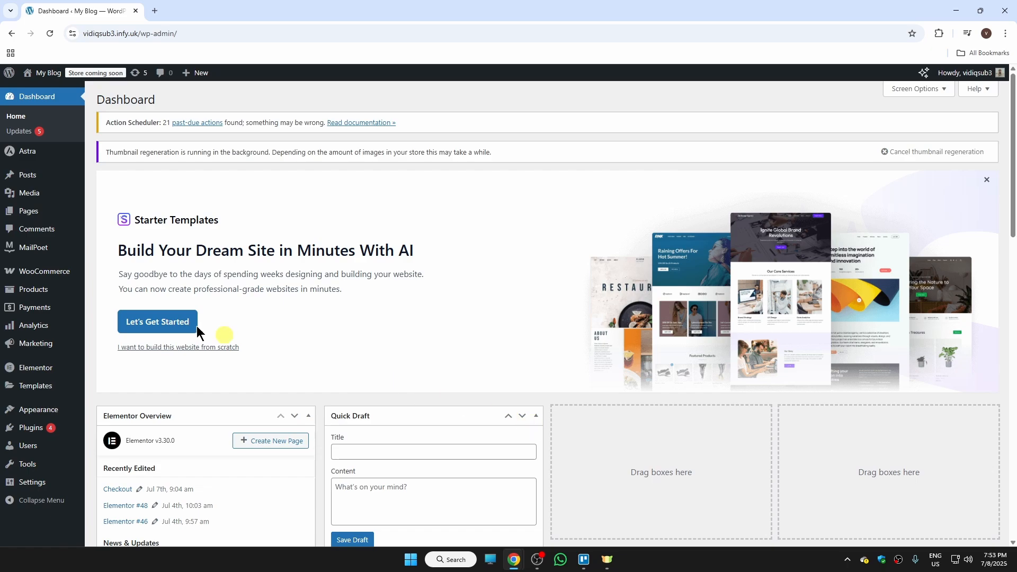
mouse_move(37, 434)
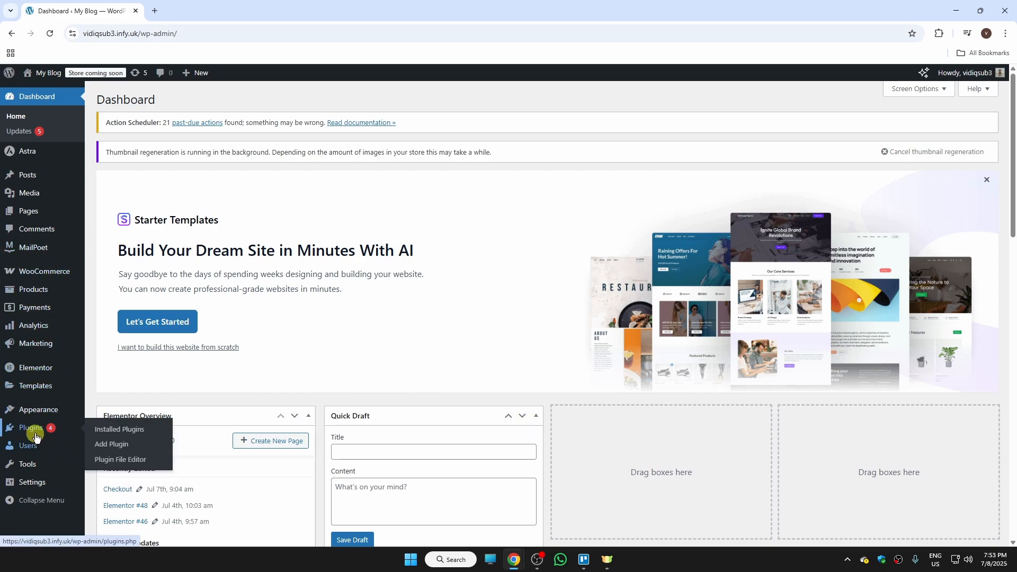
click(132, 433)
scroll(268, 403, down, 3)
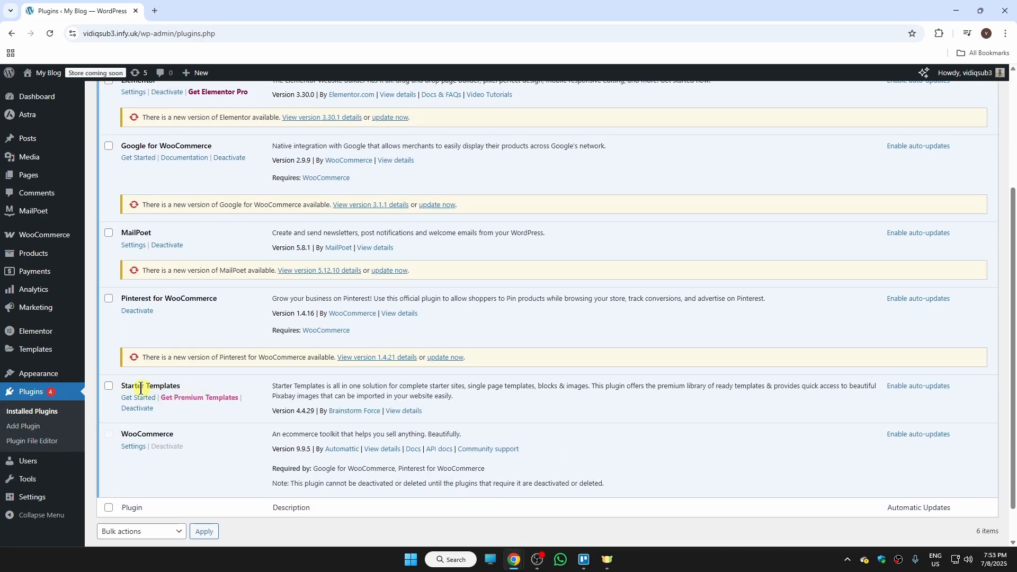
click(142, 397)
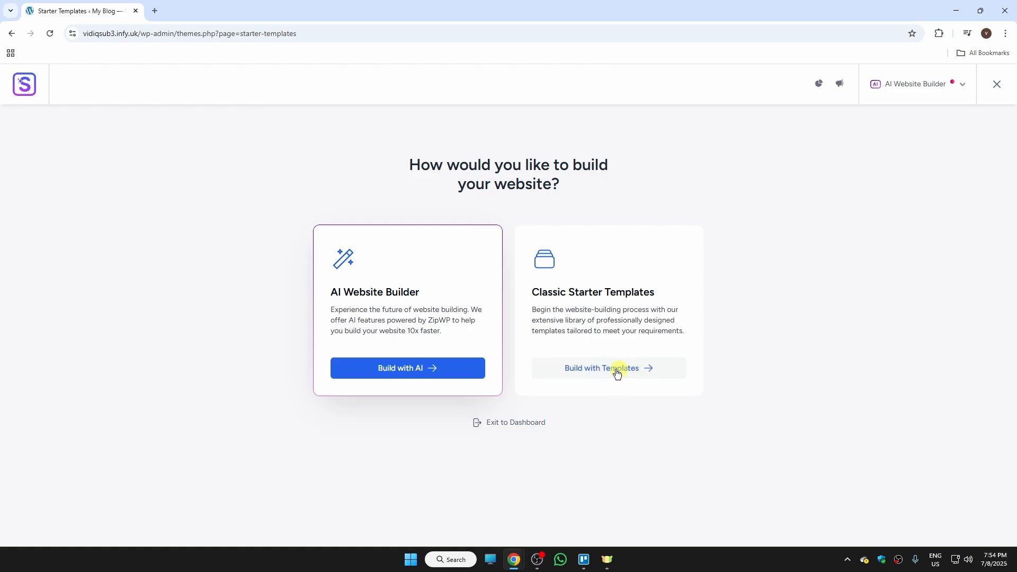
Choose classic starter templates with the Elementor page builder and dismiss the AI builder offer.
click(638, 369)
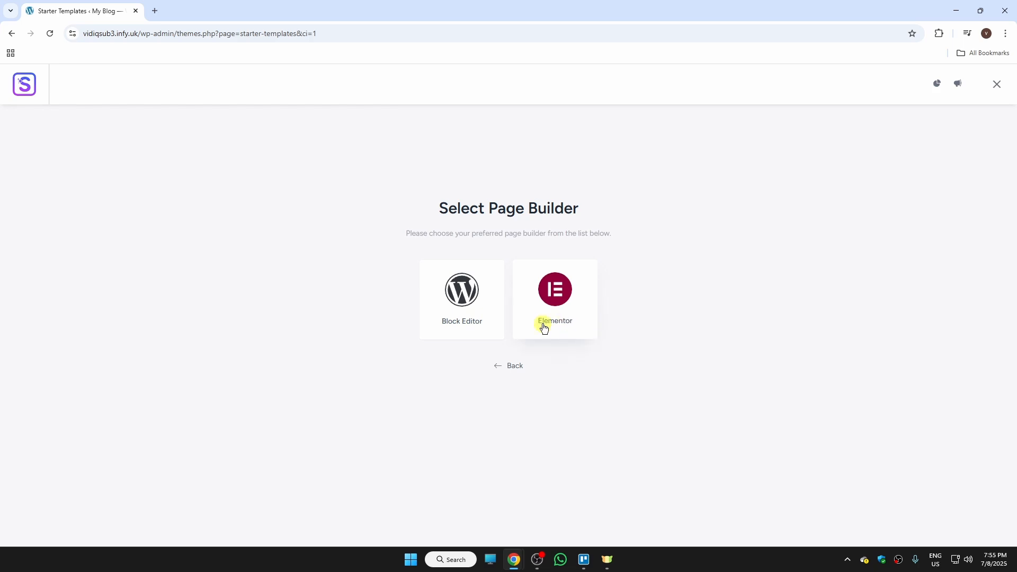
click(563, 300)
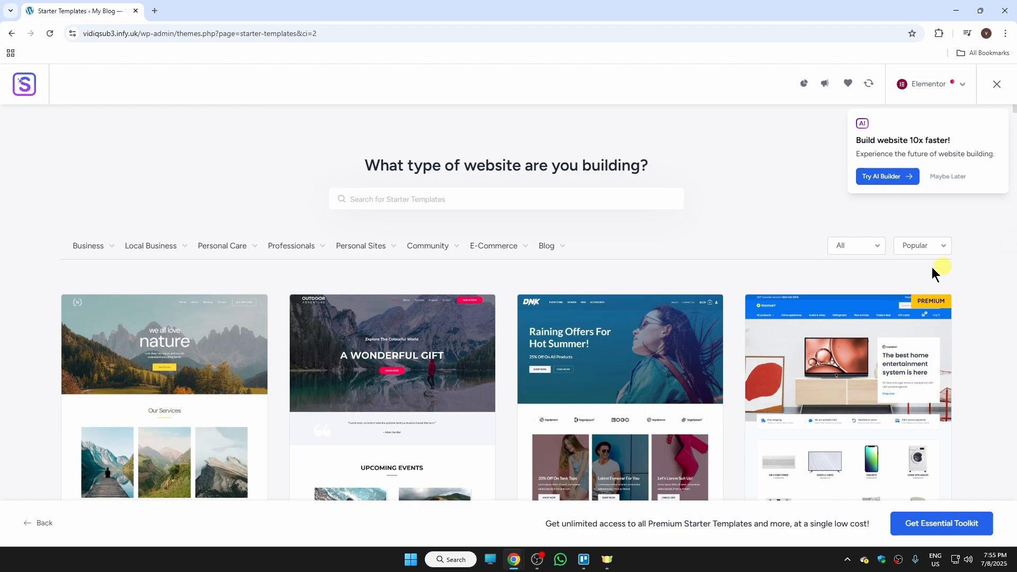
click(948, 176)
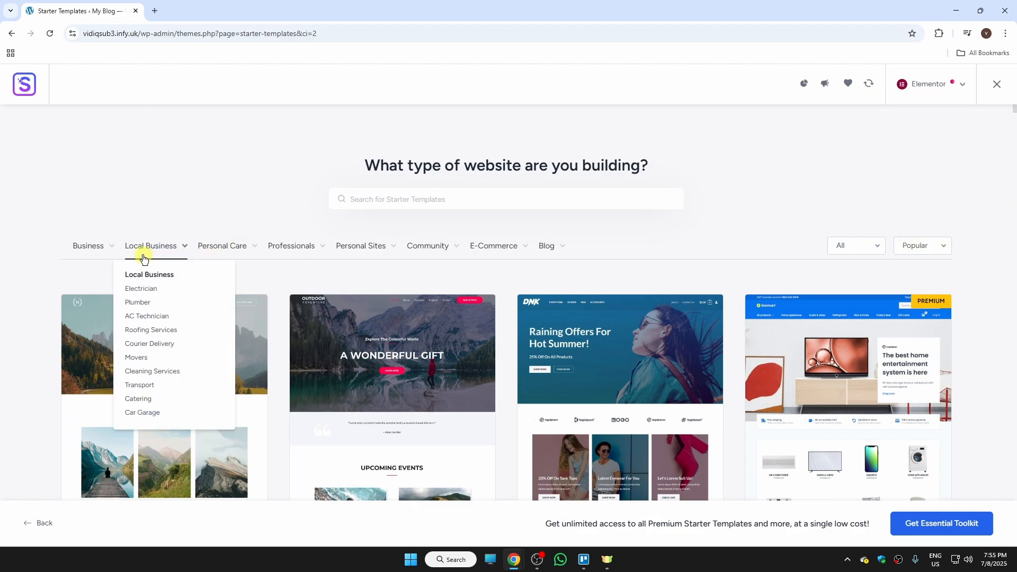
Filter the starter templates by the Agency business category.
scroll(628, 265, down, 9)
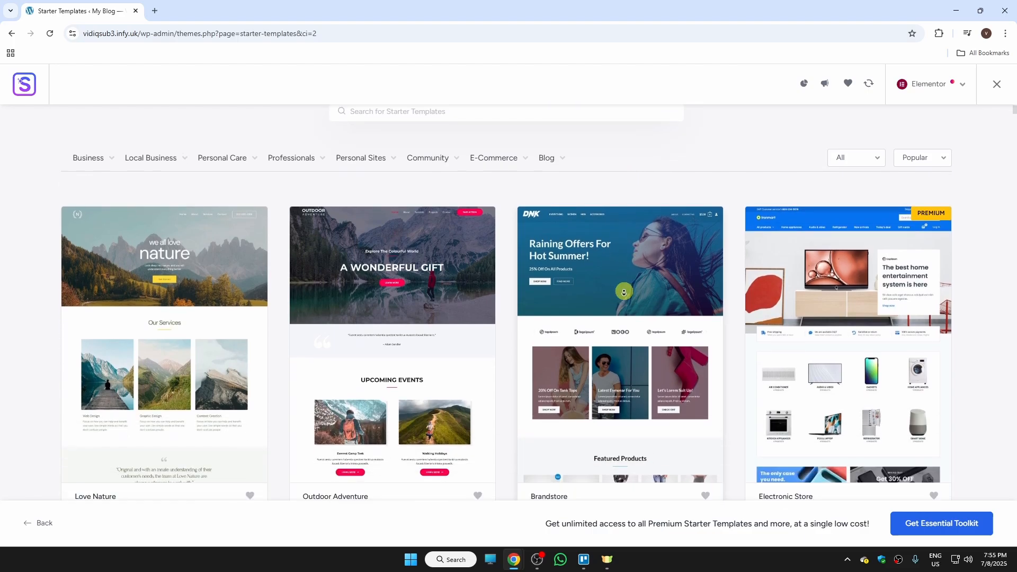
scroll(628, 280, up, 10)
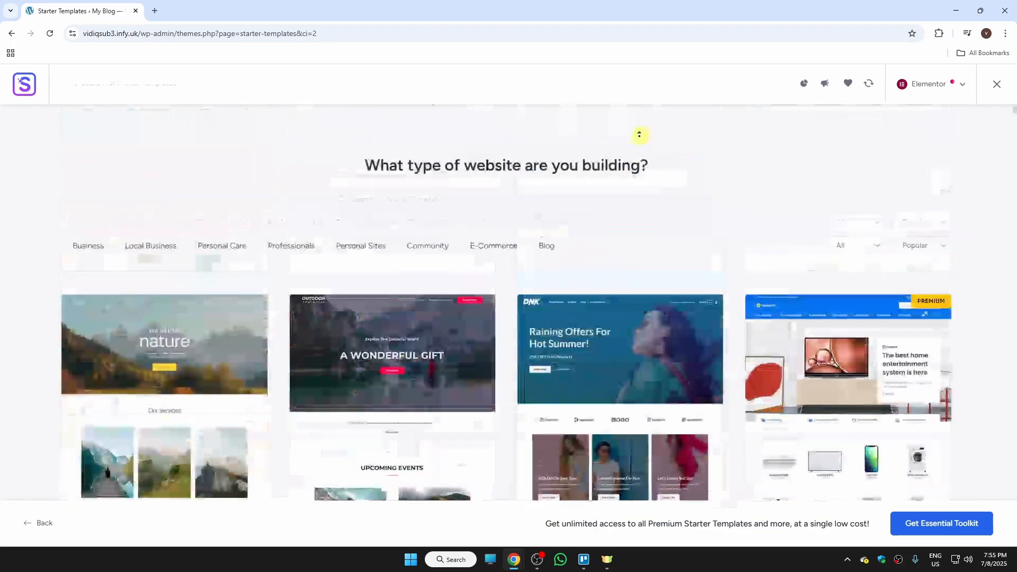
mouse_move(109, 250)
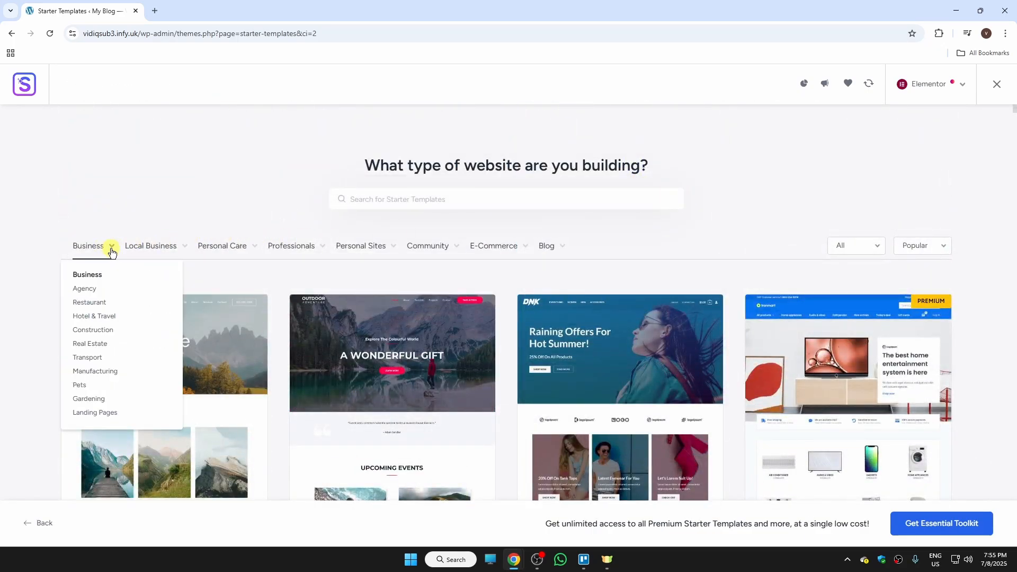
click(96, 292)
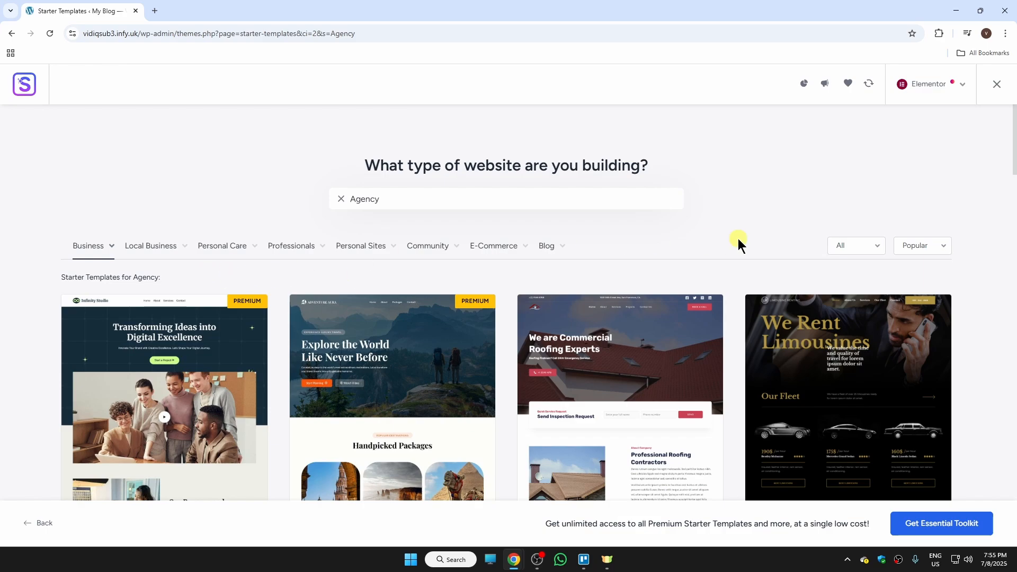
Search the starter templates for "software".
scroll(725, 254, down, 2)
scroll(726, 249, up, 2)
mouse_move(295, 254)
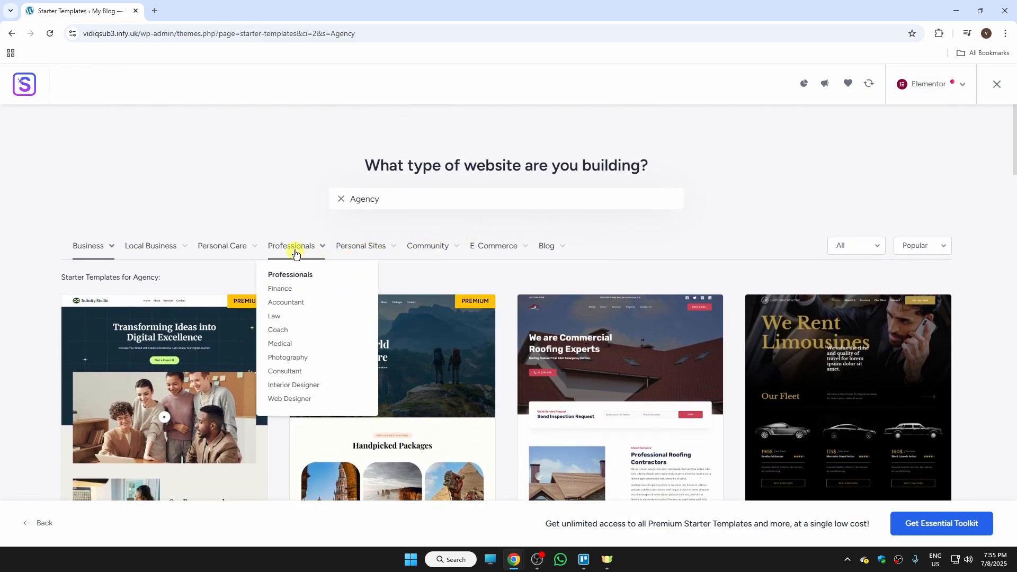
mouse_move(236, 252)
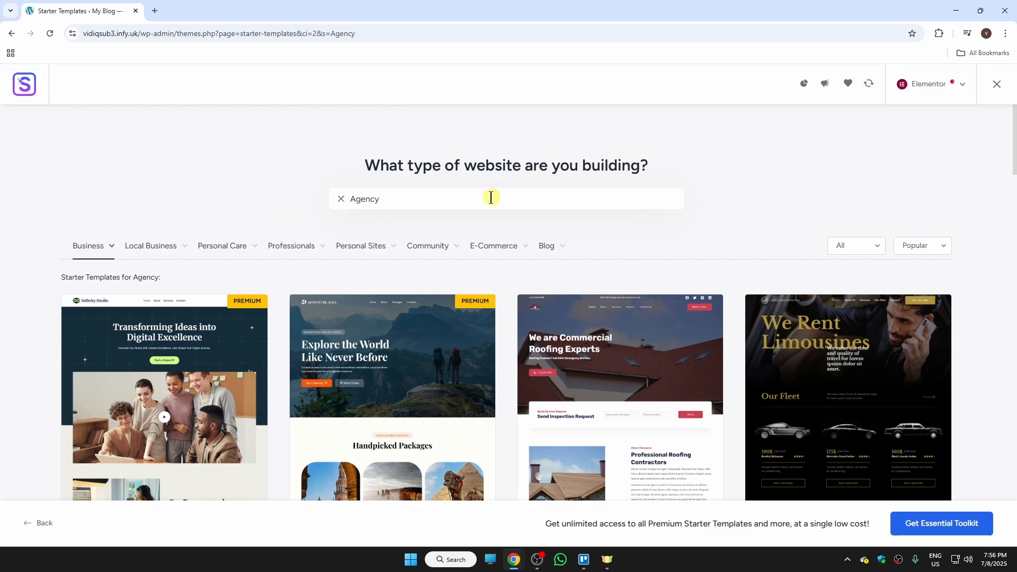
drag(490, 198, 312, 209)
key(BackSpace)
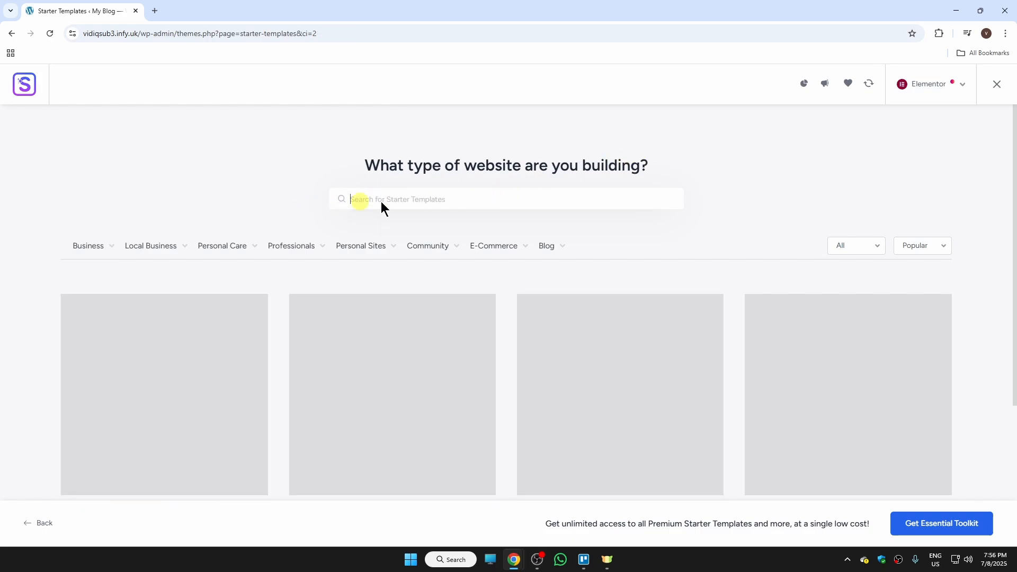
text(so)
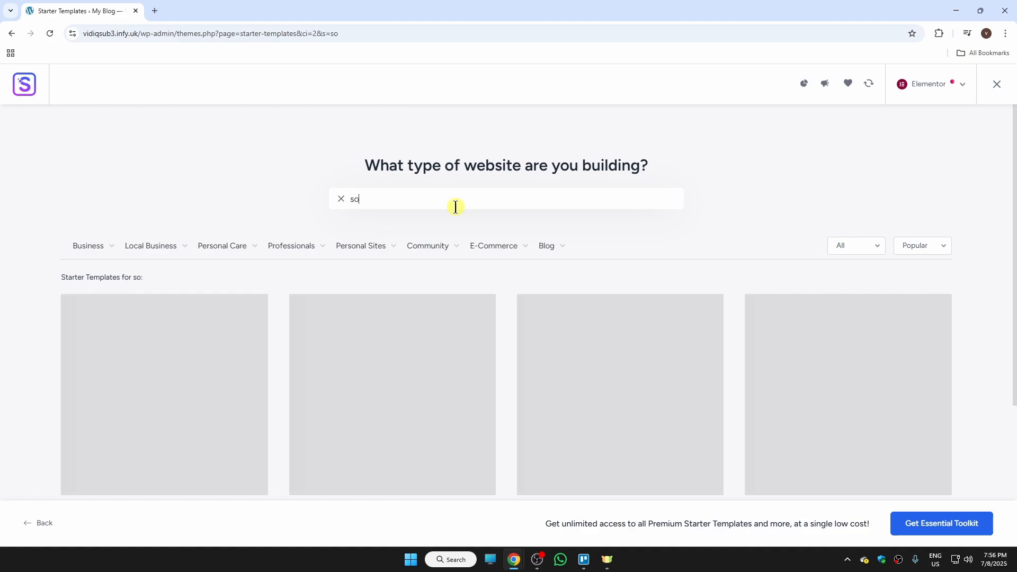
text(ftware)
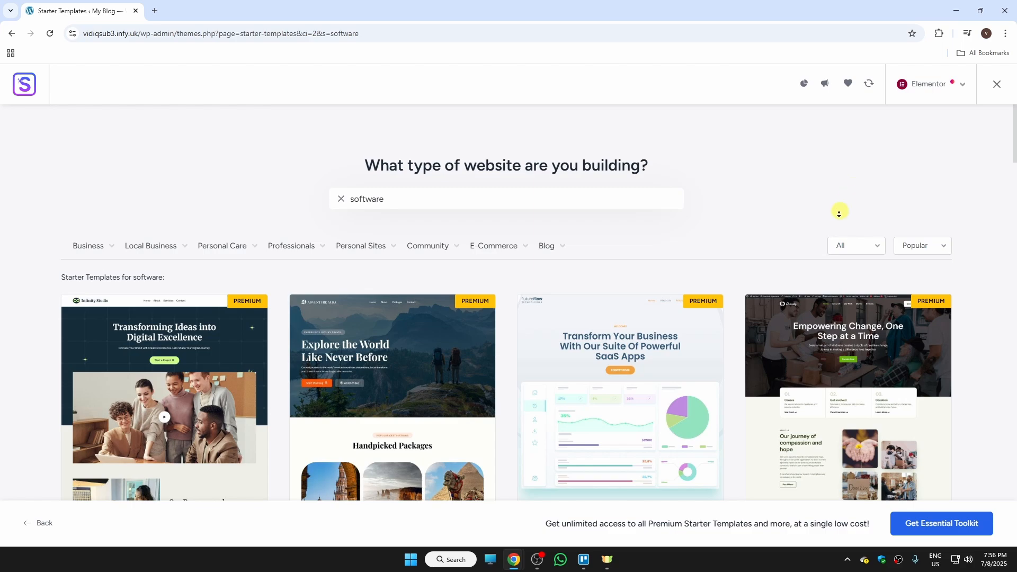
Filter the starter templates by the Real Estate business category.
scroll(834, 210, down, 3)
scroll(832, 208, down, 10)
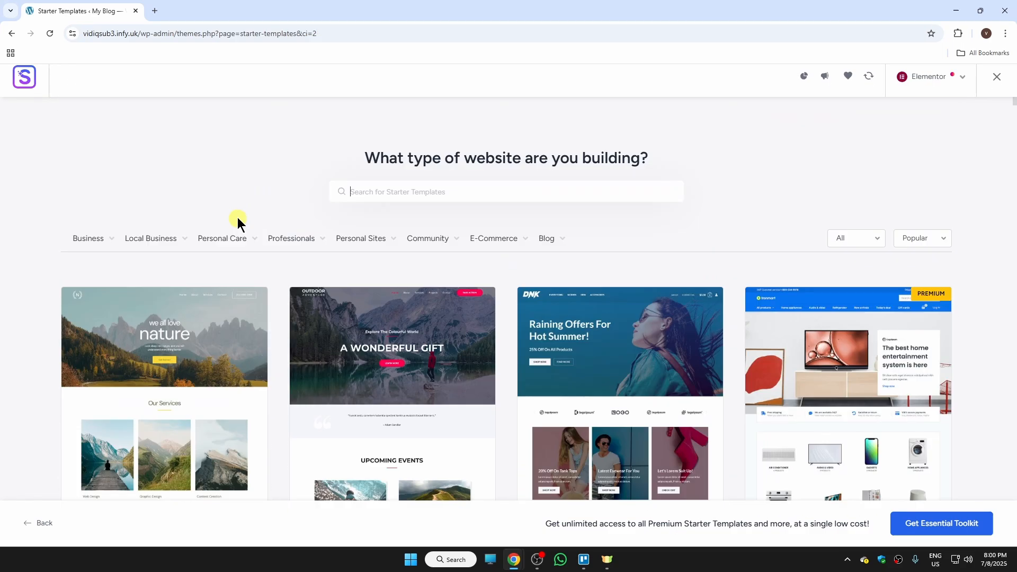
mouse_move(101, 238)
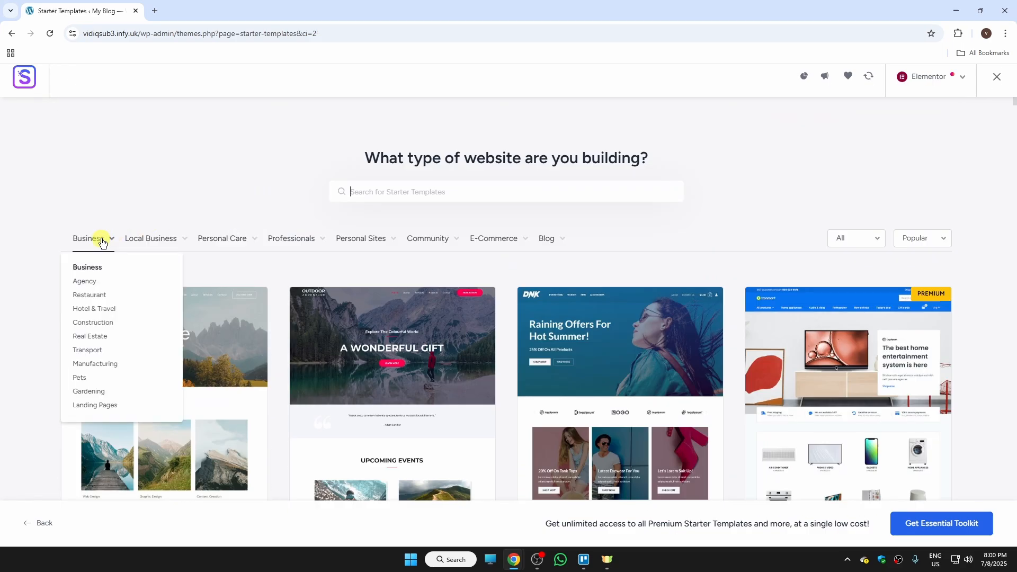
click(105, 337)
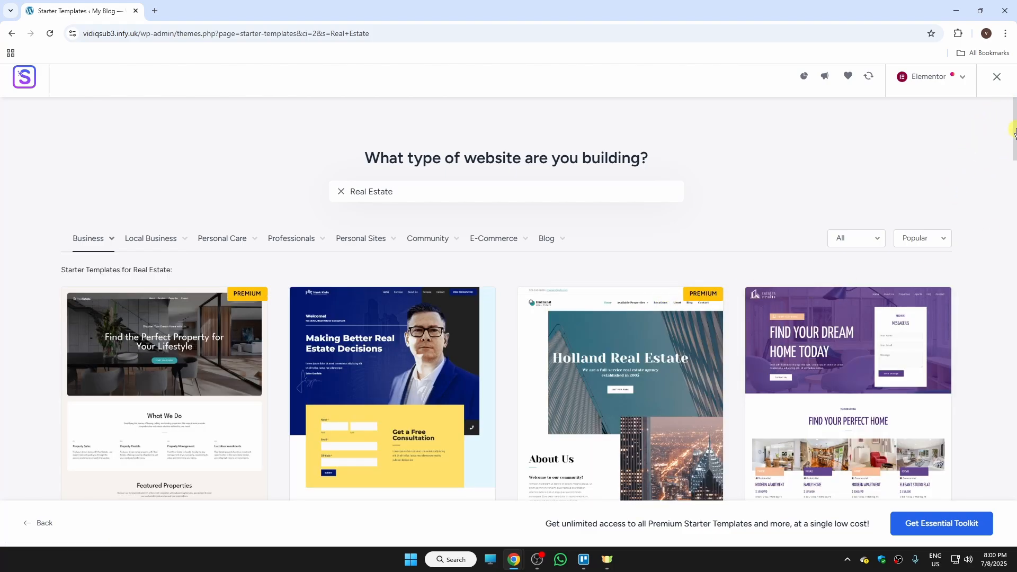
Open the Construction Company template for customization.
drag(1014, 139, 1014, 190)
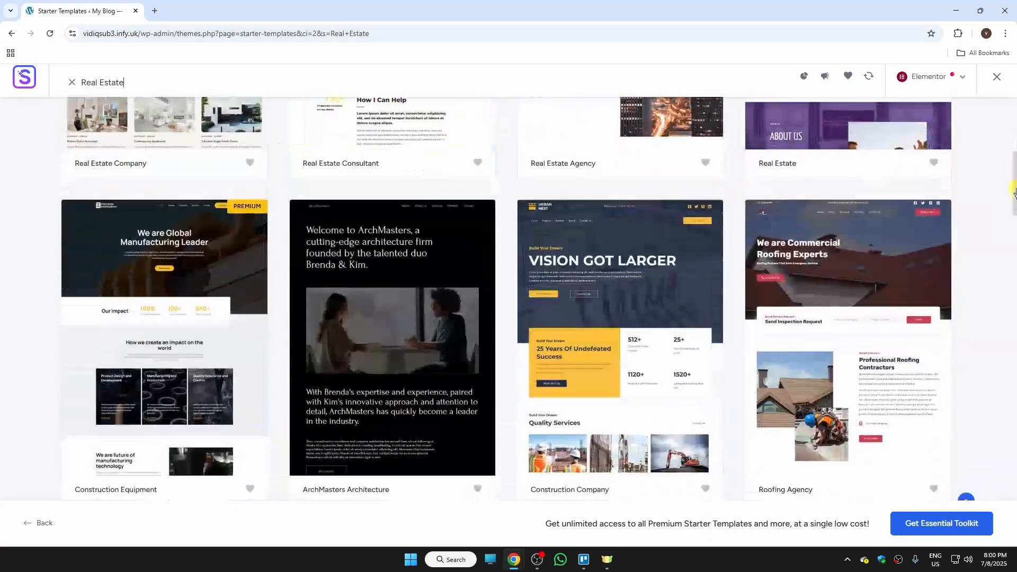
click(628, 353)
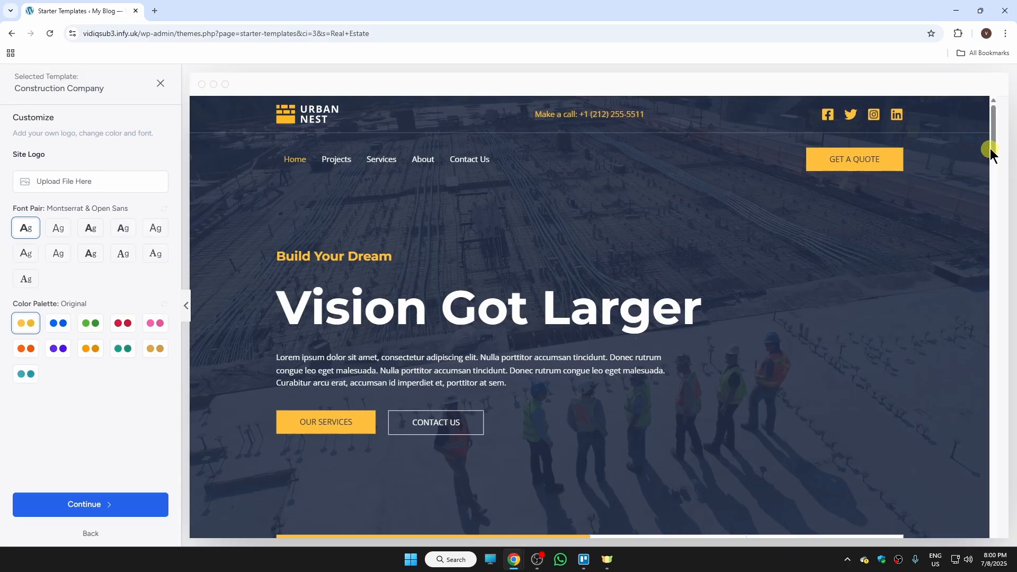
Apply the Style 3 color palette to the Construction Company template.
drag(992, 152, 1012, 146)
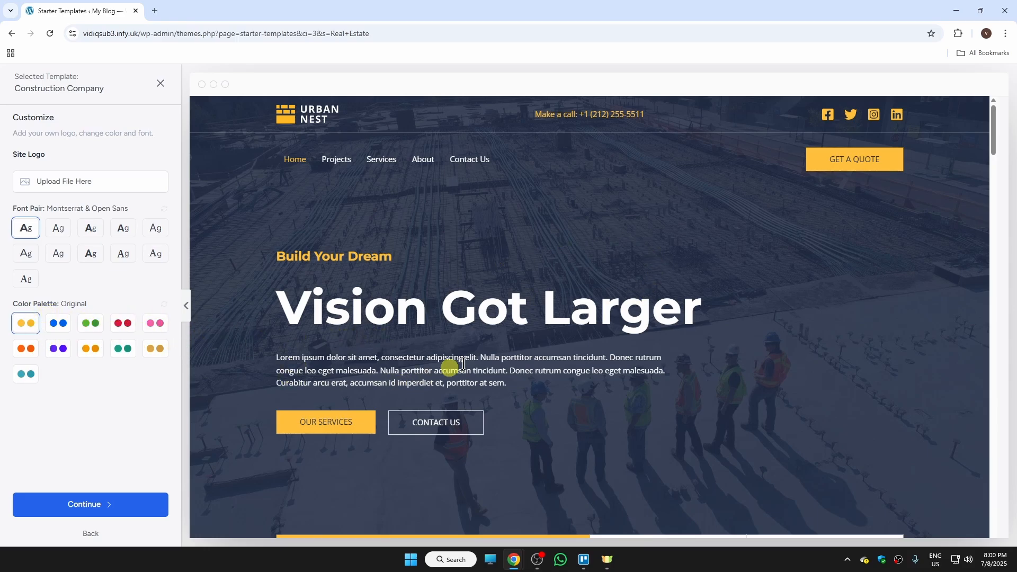
click(122, 326)
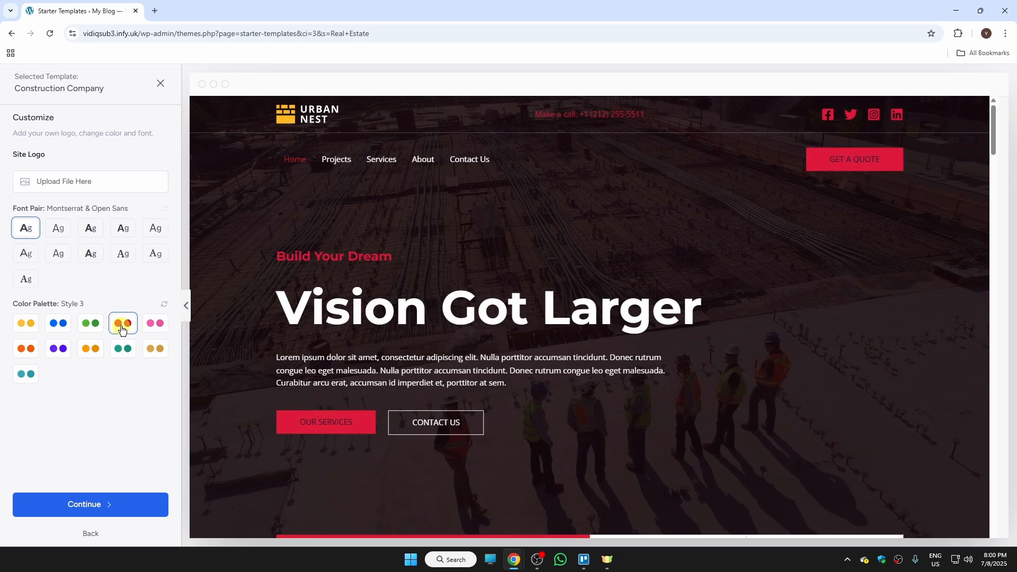
drag(992, 143, 946, 215)
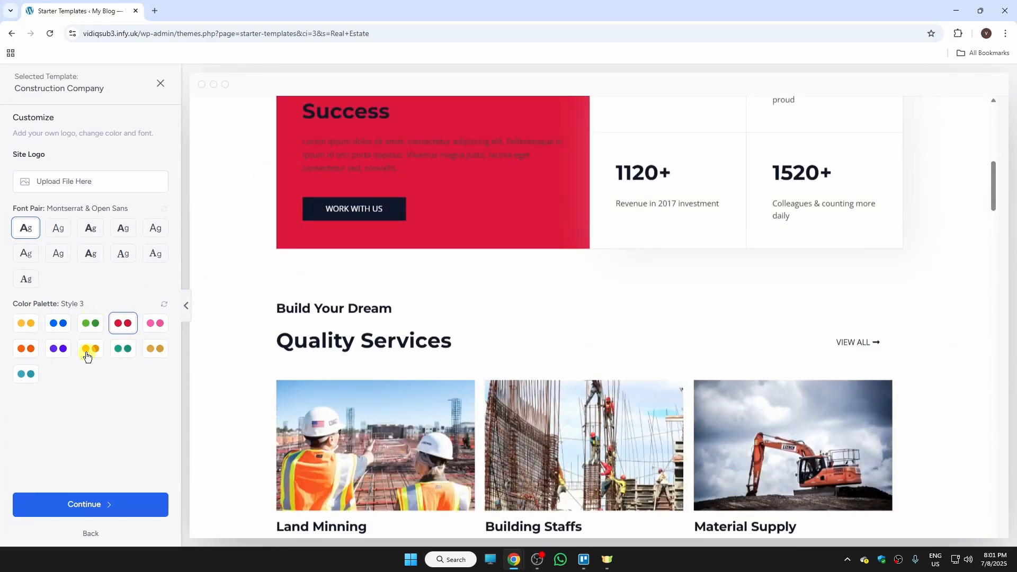
Switch the template's color palette to Style 10.
click(57, 348)
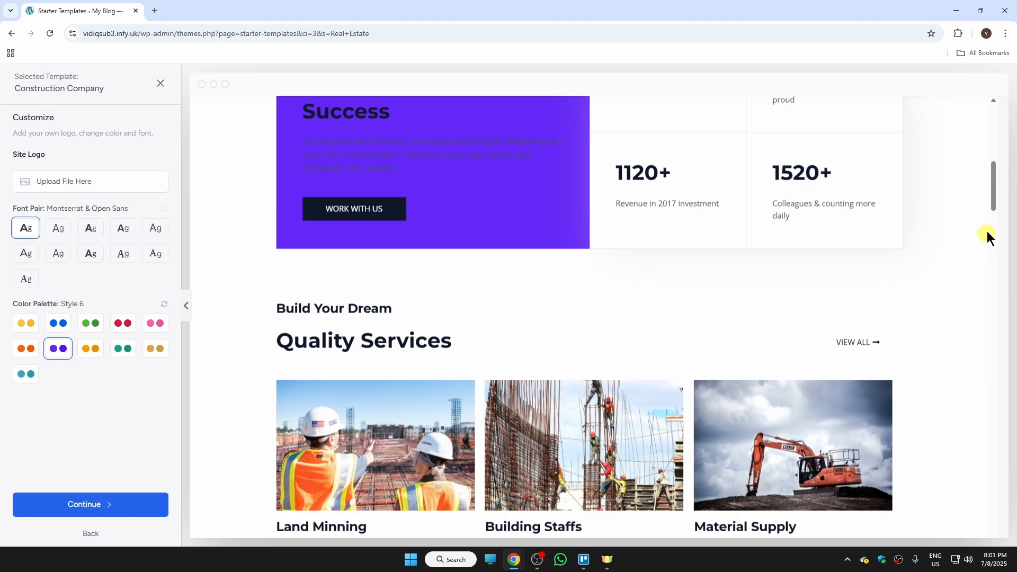
mouse_move(992, 200)
mouse_down()
mouse_move(990, 287)
mouse_move(992, 142)
mouse_up()
click(26, 374)
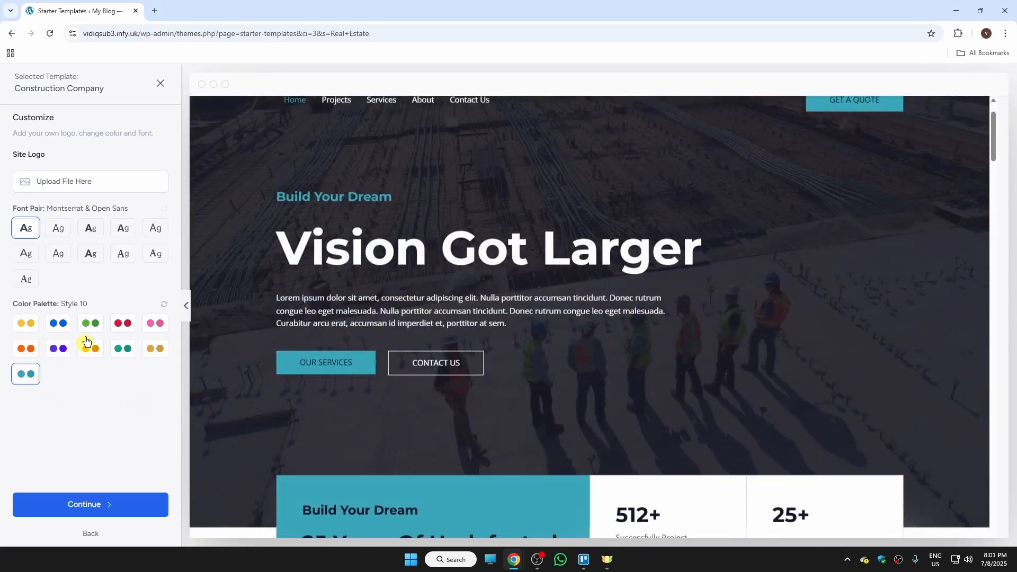
Set the template's font pair to Lexend & DM Sans.
click(60, 236)
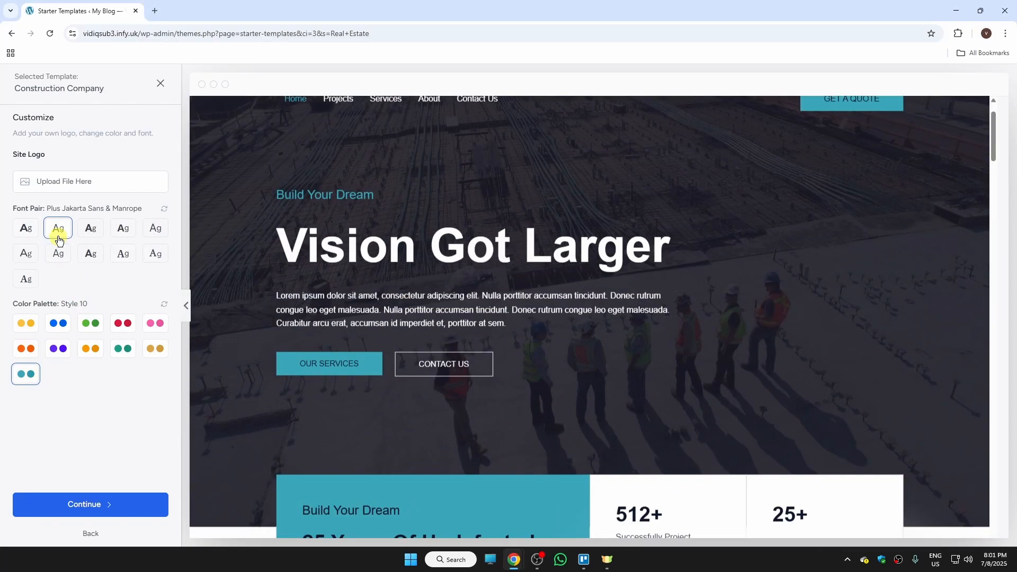
click(148, 233)
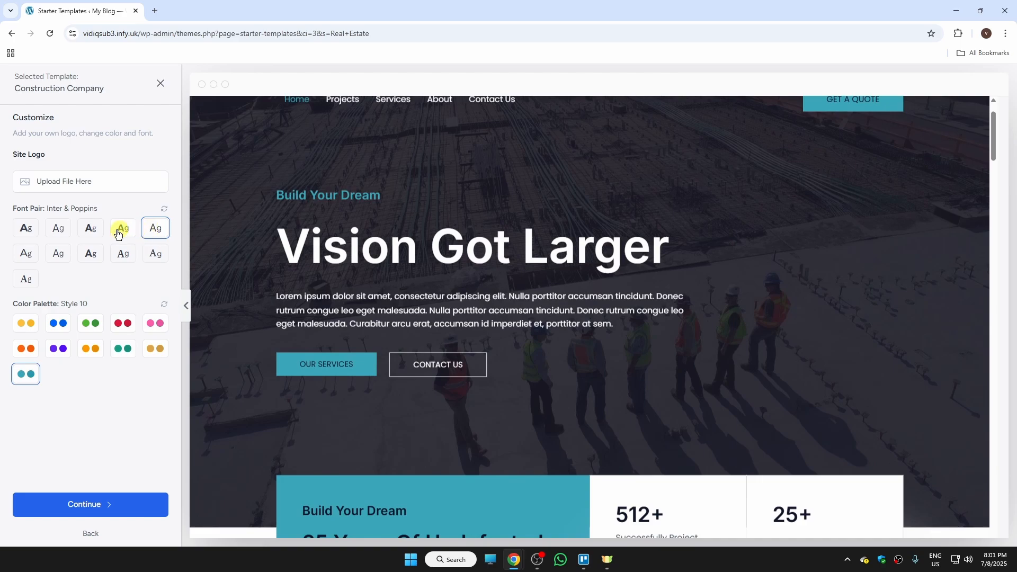
click(93, 235)
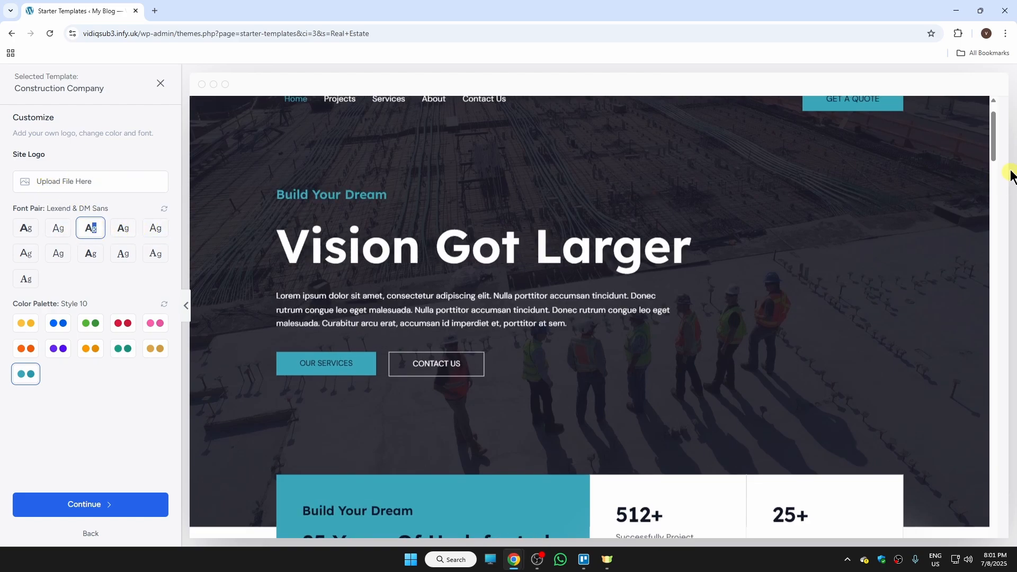
drag(994, 153, 992, 136)
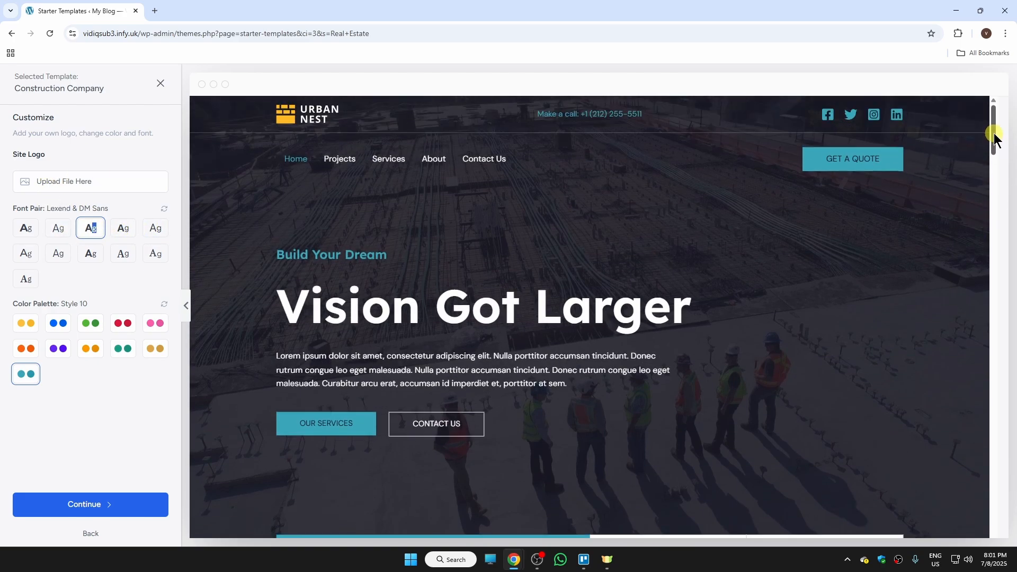
Skip the site logo upload and continue to the feature selection.
click(71, 185)
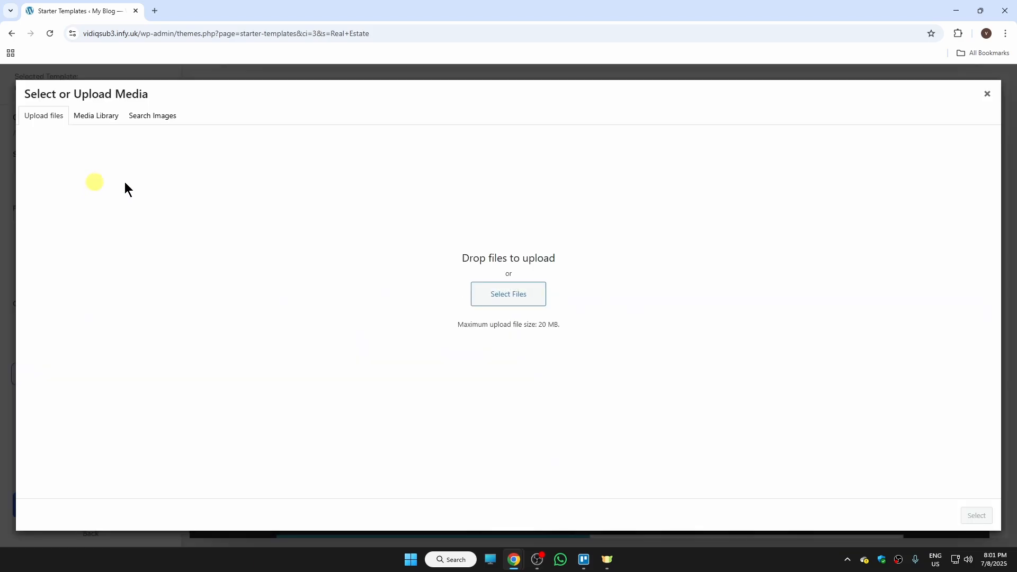
click(987, 94)
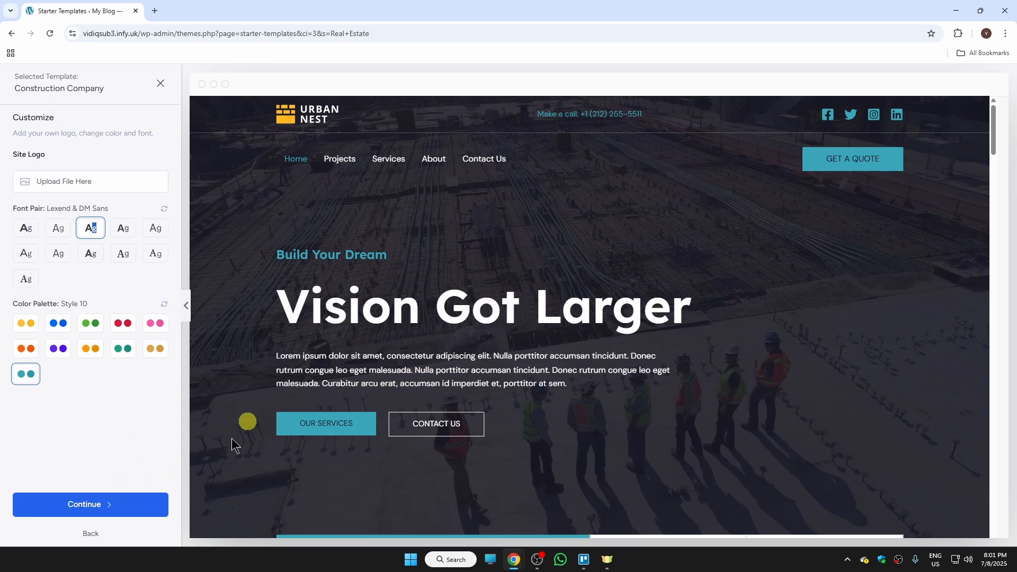
click(99, 505)
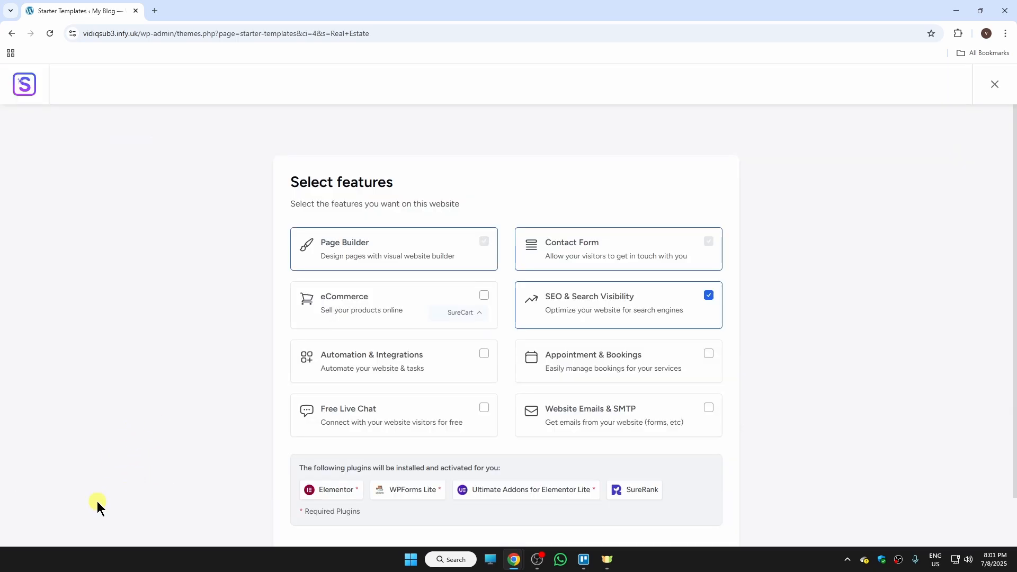
Keep the default feature selection and continue to the final setup step.
scroll(877, 327, down, 2)
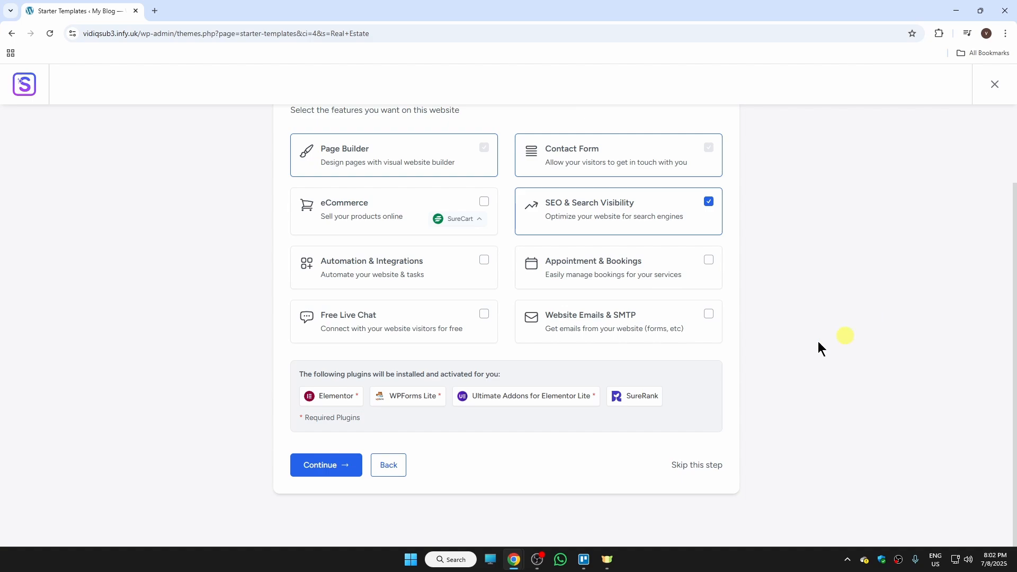
click(338, 477)
click(518, 327)
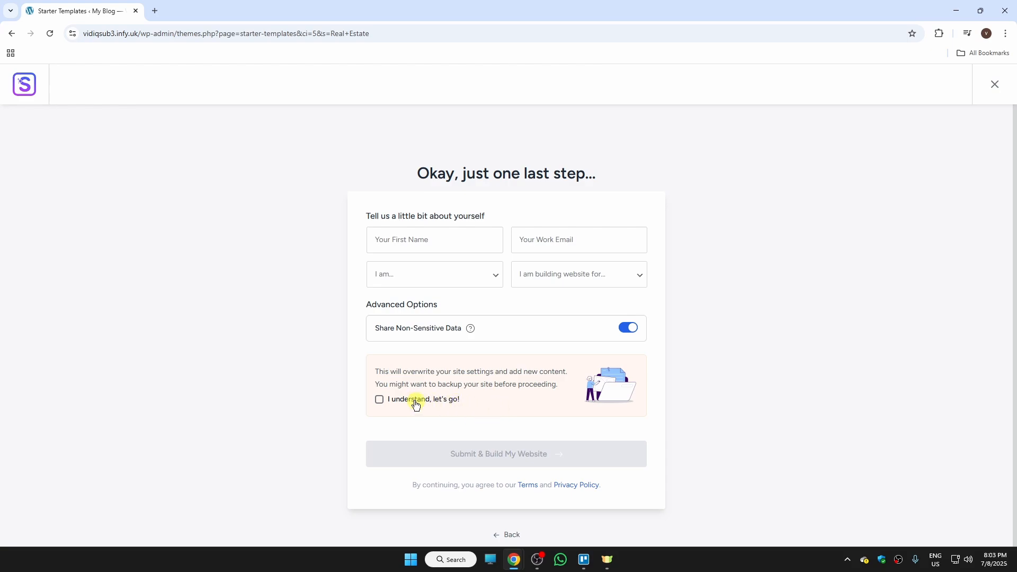
Accept the overwrite notice and submit to build the website.
click(380, 401)
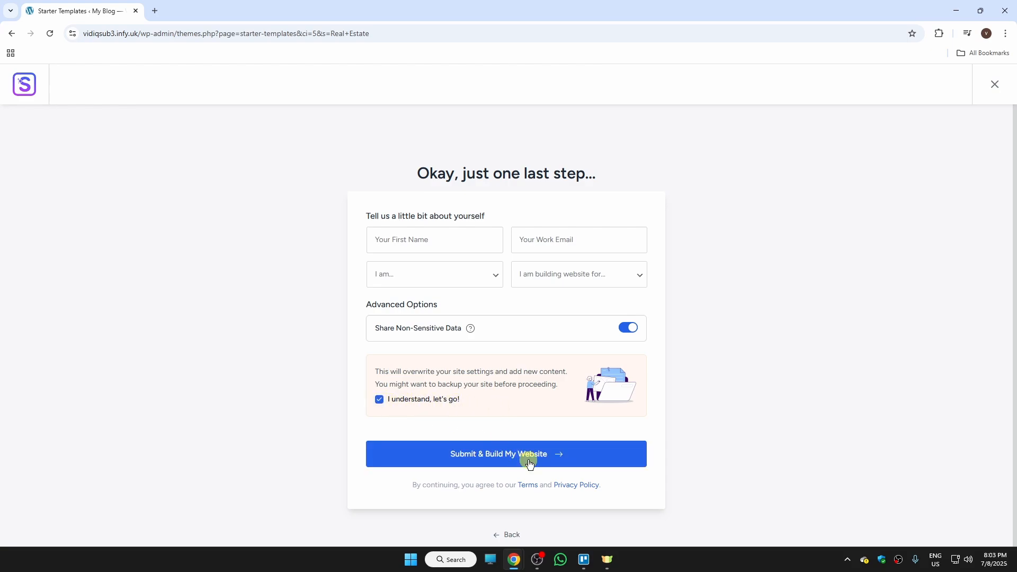
click(575, 460)
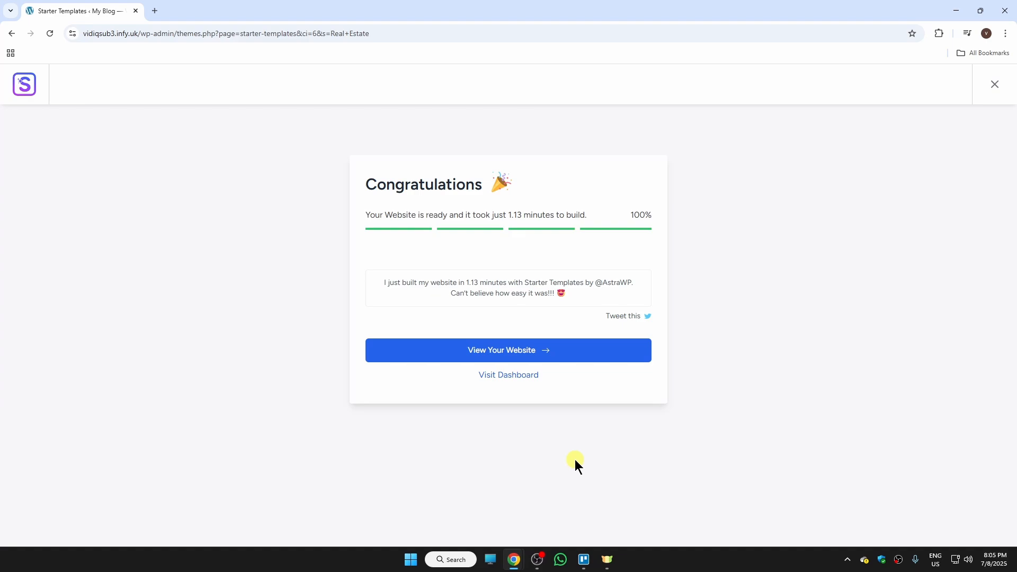
Open the built website and scroll through its home page.
click(539, 354)
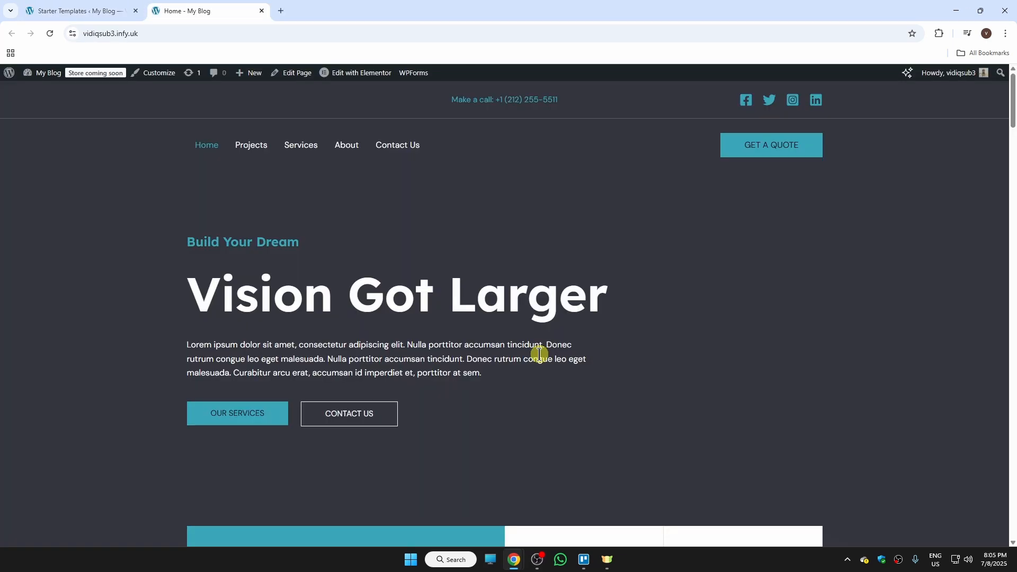
drag(1011, 114, 1011, 225)
scroll(887, 225, up, 3)
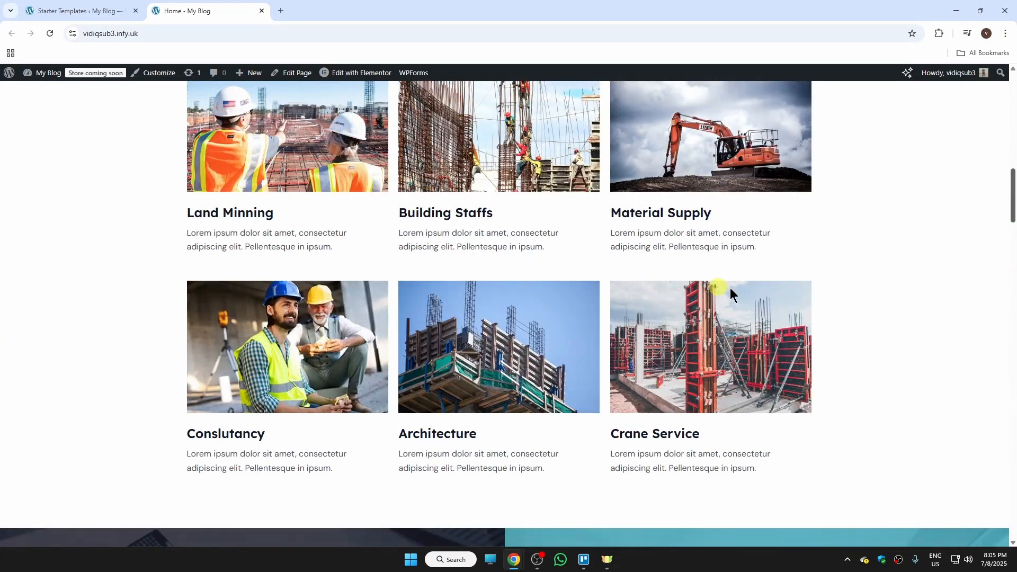
drag(1010, 212, 1011, 85)
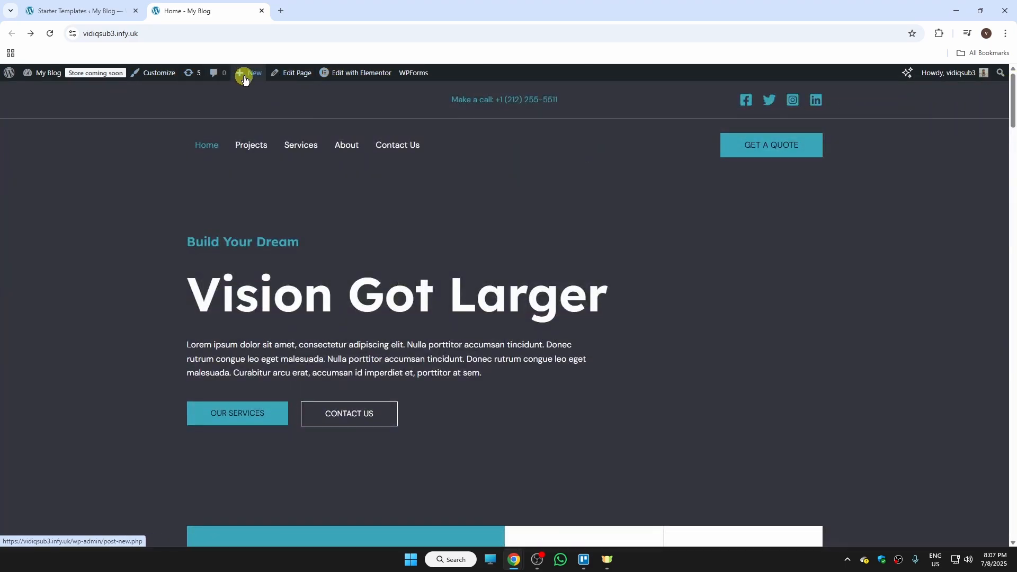
Browse the site's About page and return to the home page.
mouse_move(251, 79)
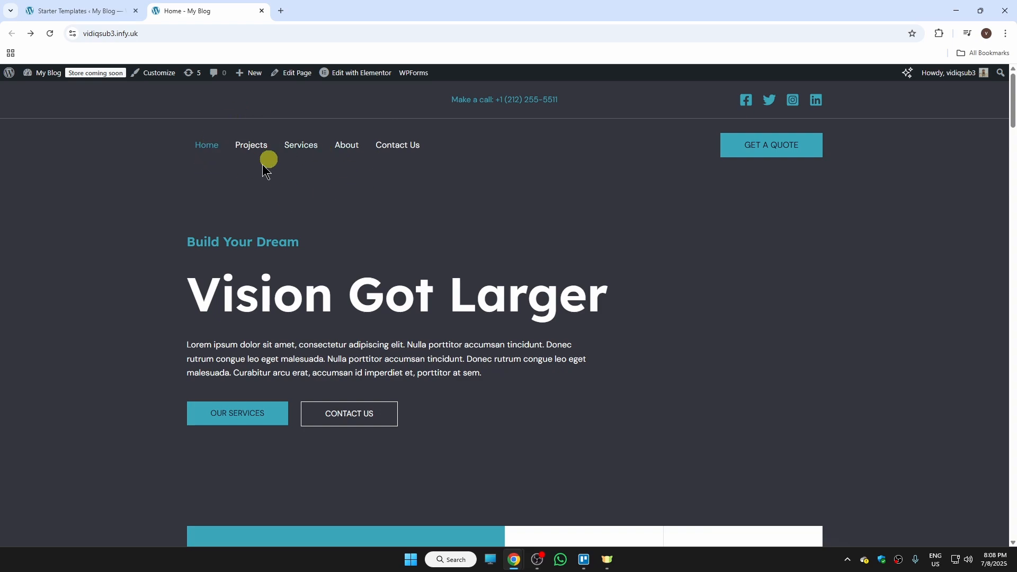
click(253, 146)
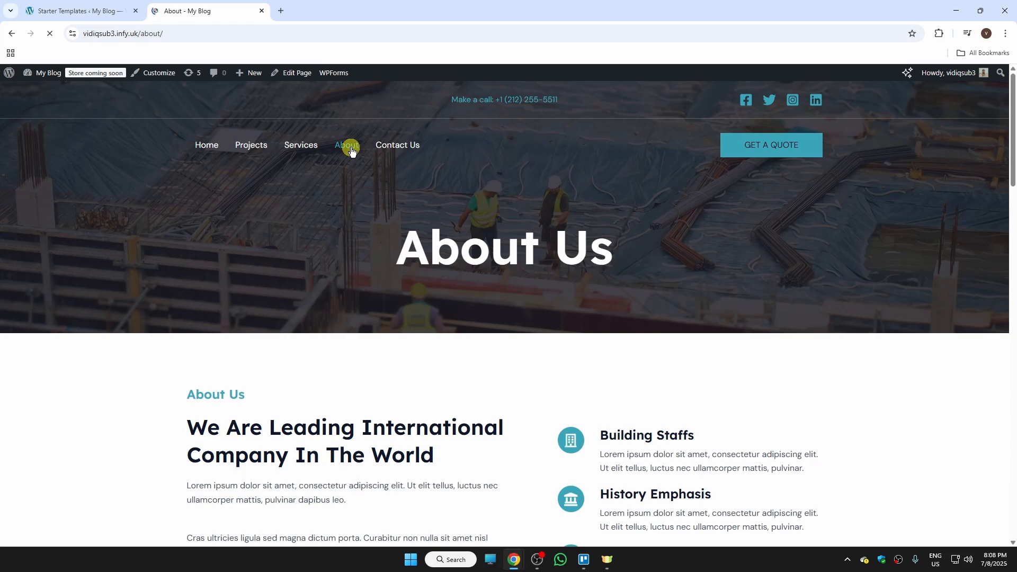
drag(1011, 153, 1011, 90)
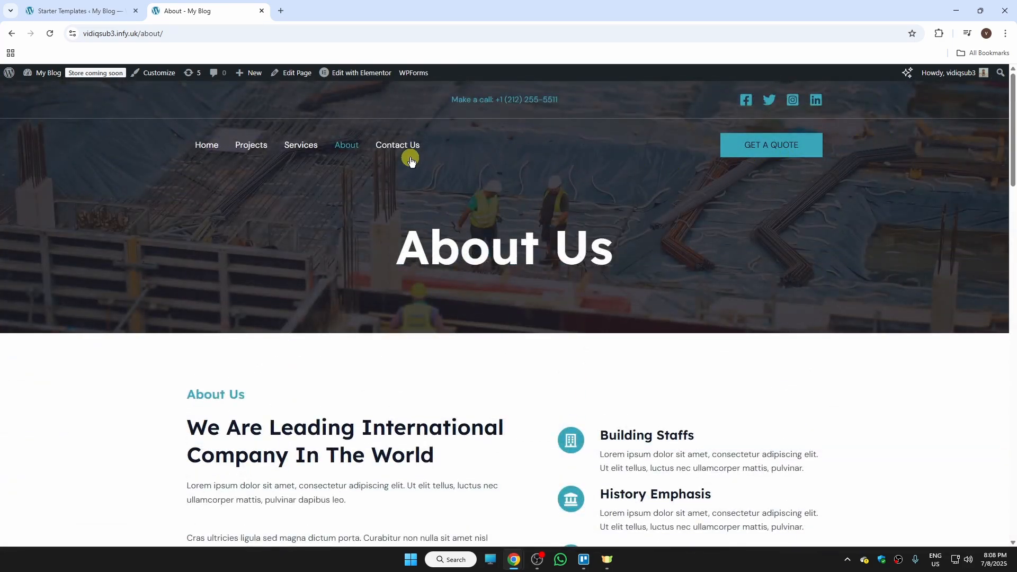
click(214, 152)
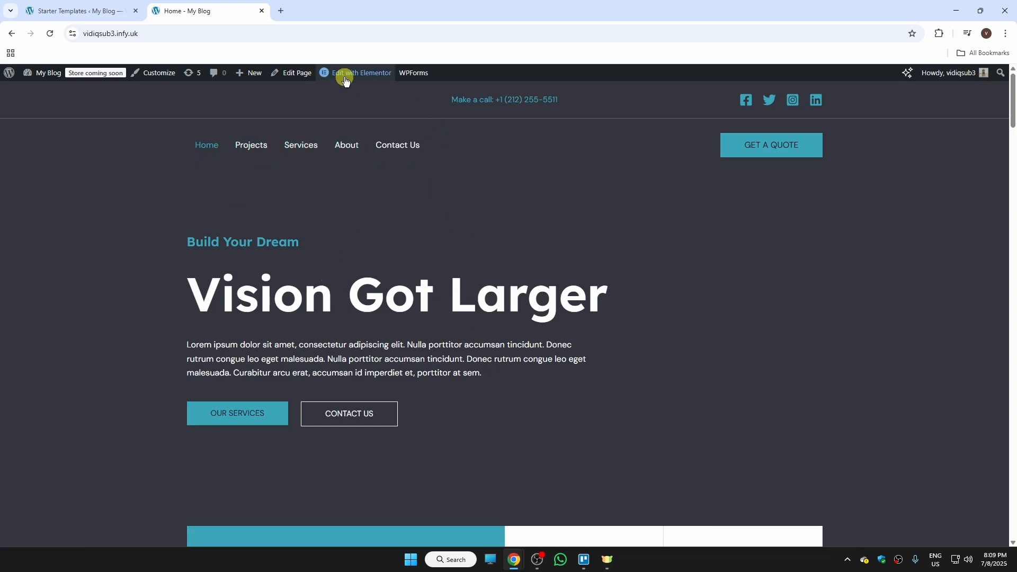
Open the home page in Elementor and change the hero heading to "TRY IT".
click(382, 78)
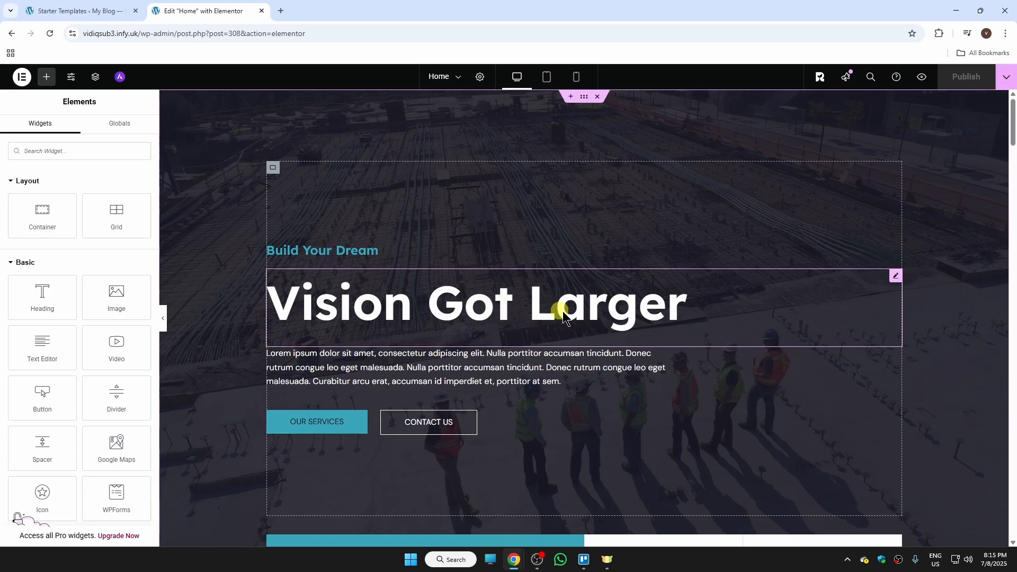
click(895, 279)
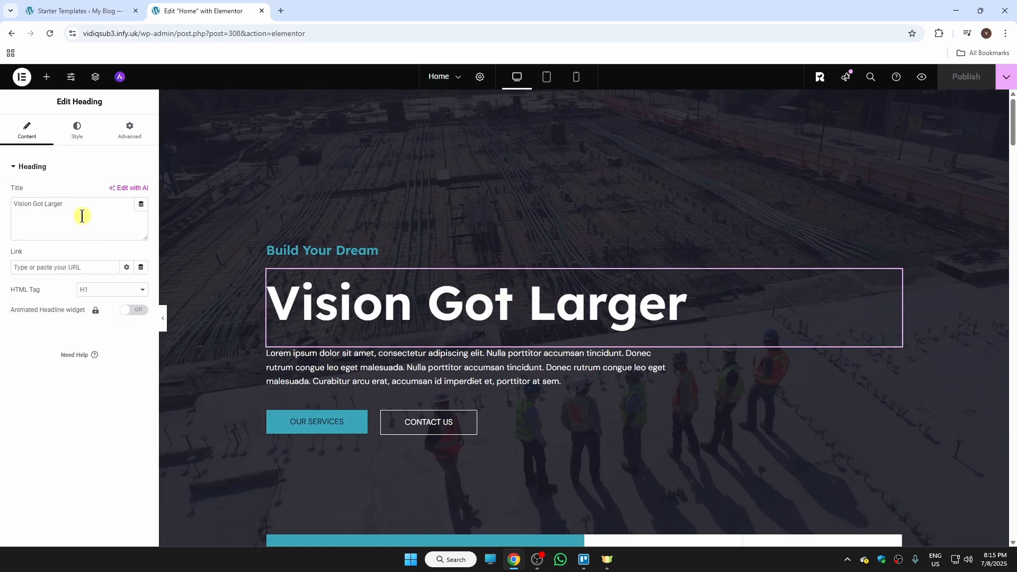
drag(97, 206, 1, 211)
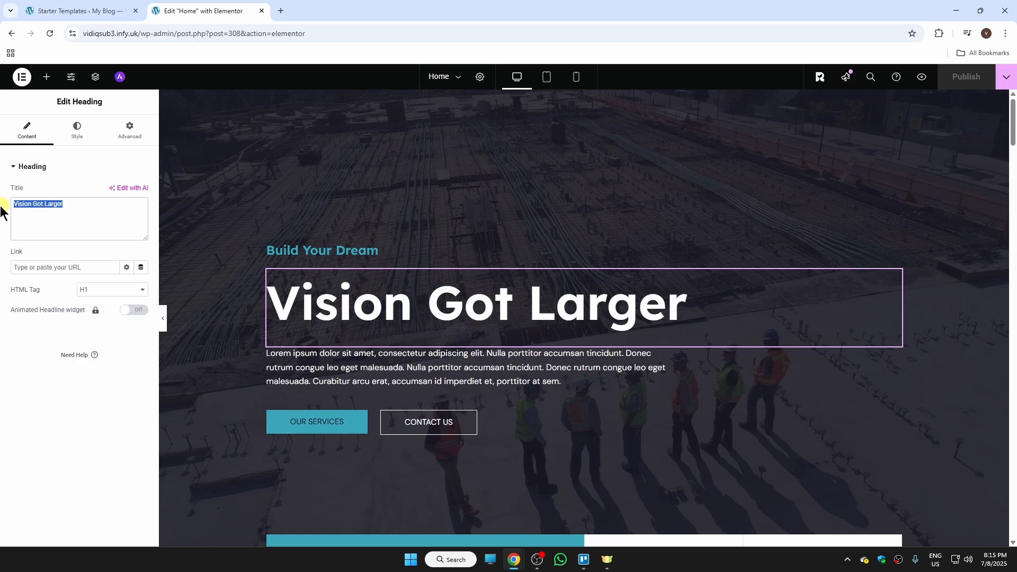
text(TRY I)
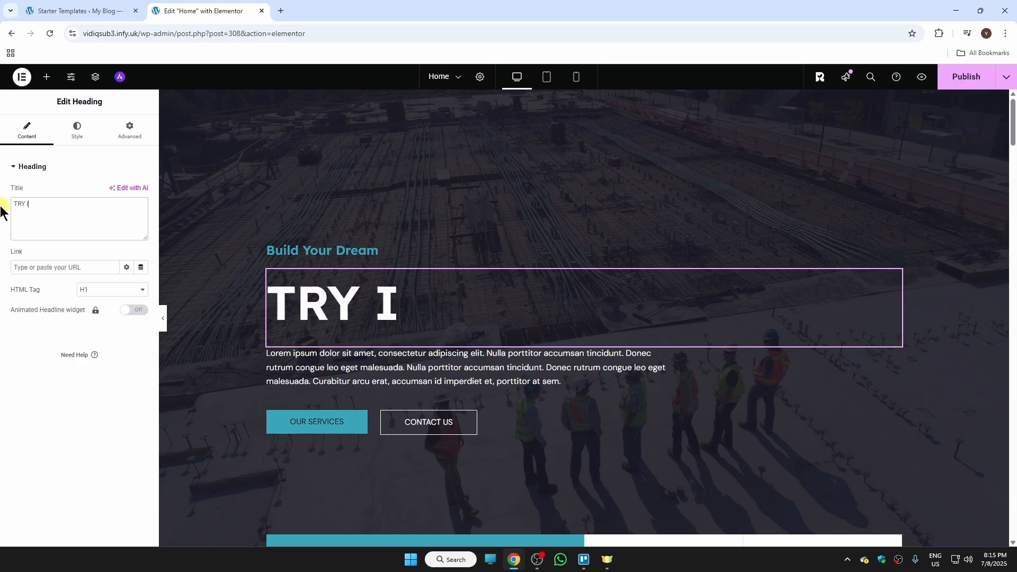
text(T)
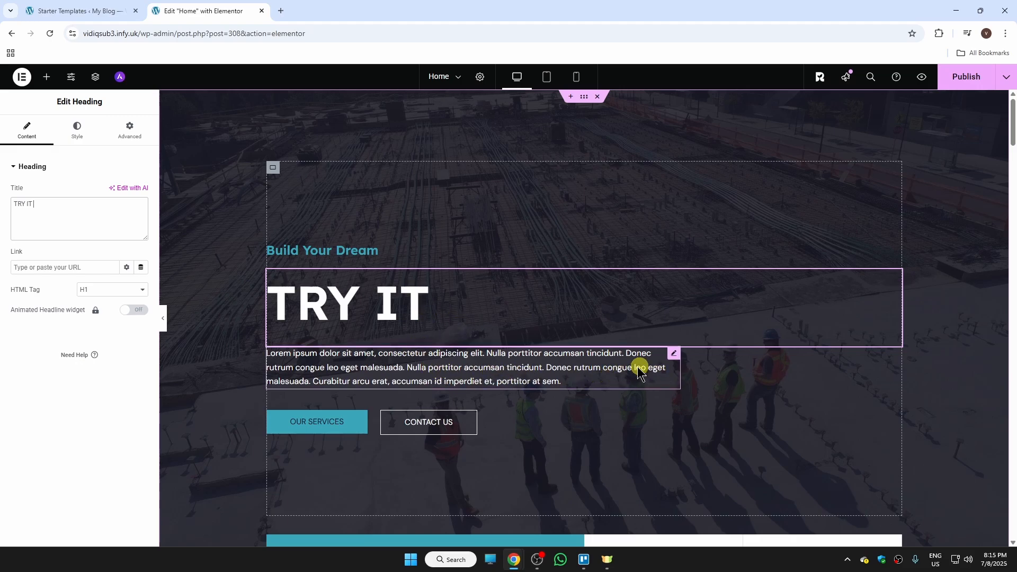
Replace the hero paragraph text with "Make you website".
click(673, 355)
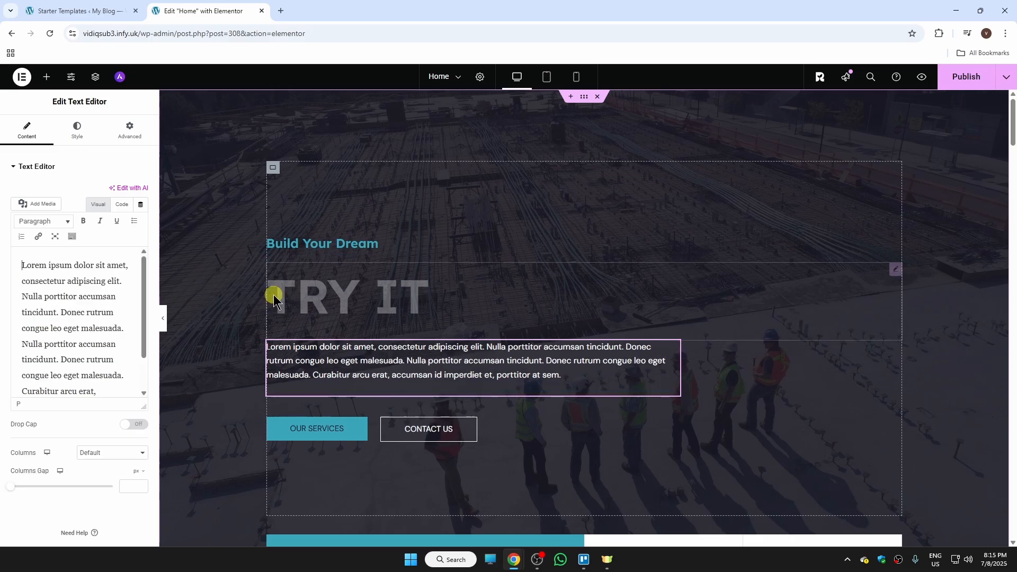
drag(116, 392, 1, 245)
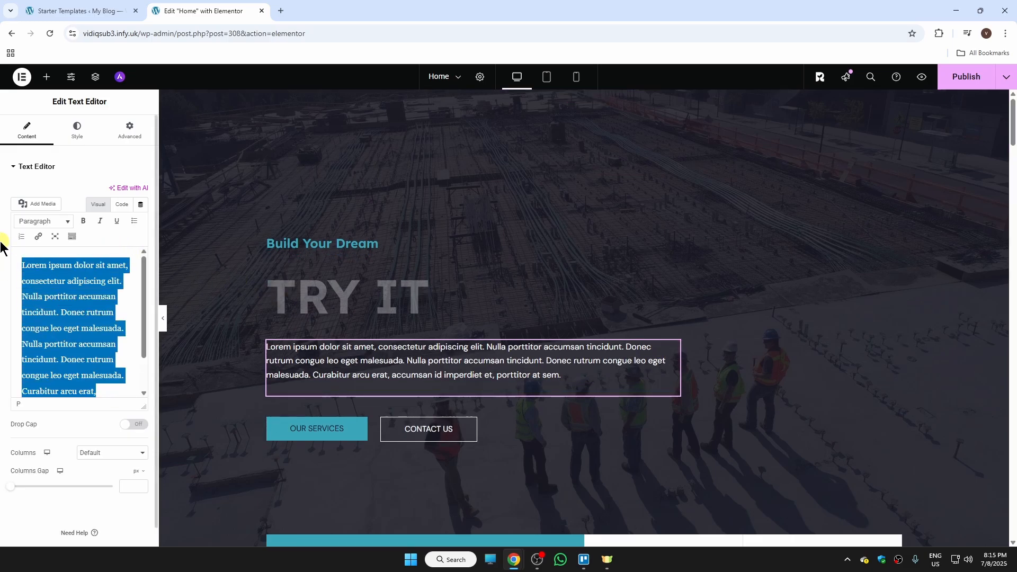
key(BackSpace)
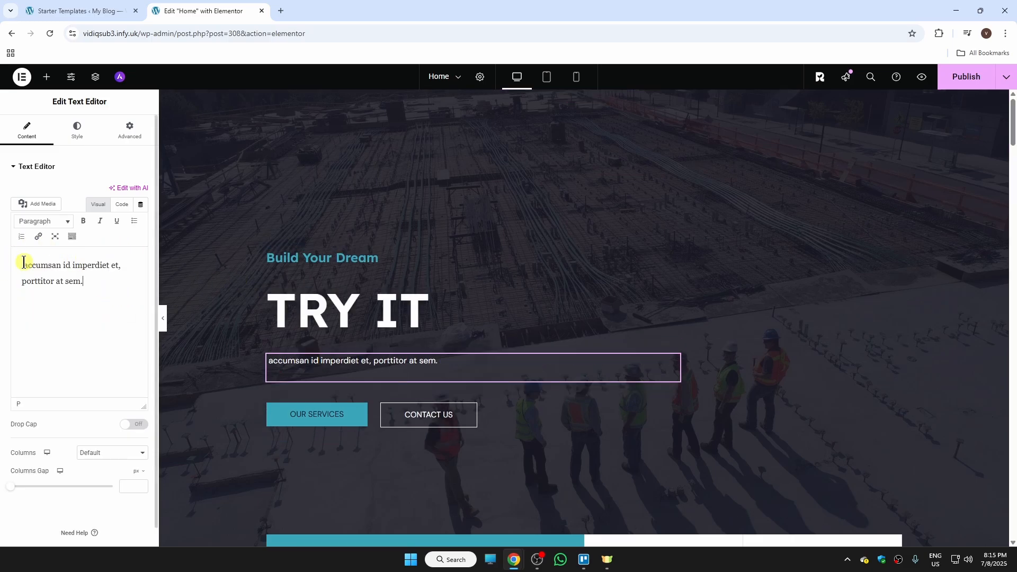
drag(83, 281, 2, 255)
text(Make you website)
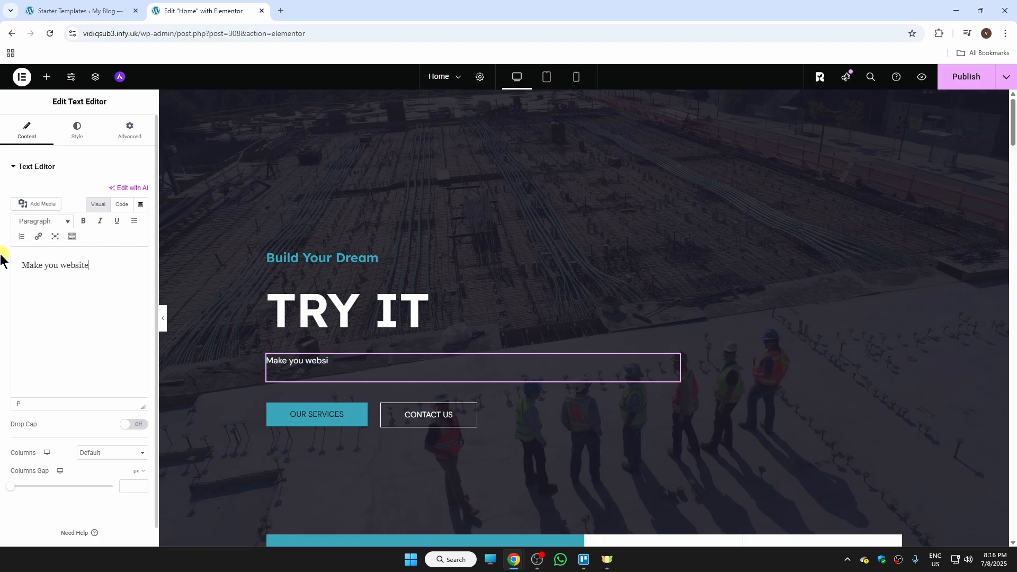
Make the hero paragraph text bold and italic.
drag(120, 266, 2, 257)
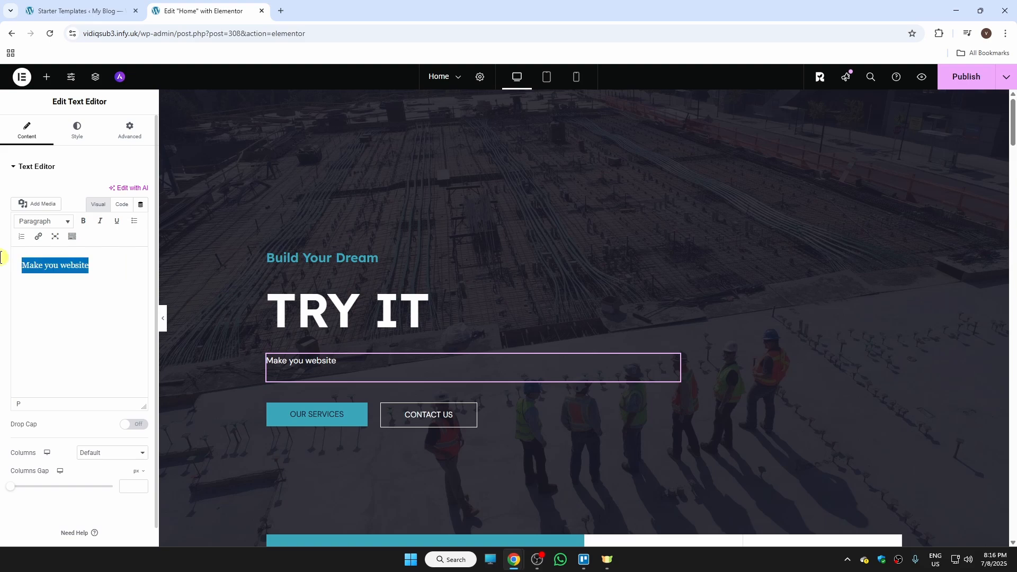
click(82, 222)
click(99, 222)
scroll(154, 311, down, 1)
drag(154, 310, 104, 344)
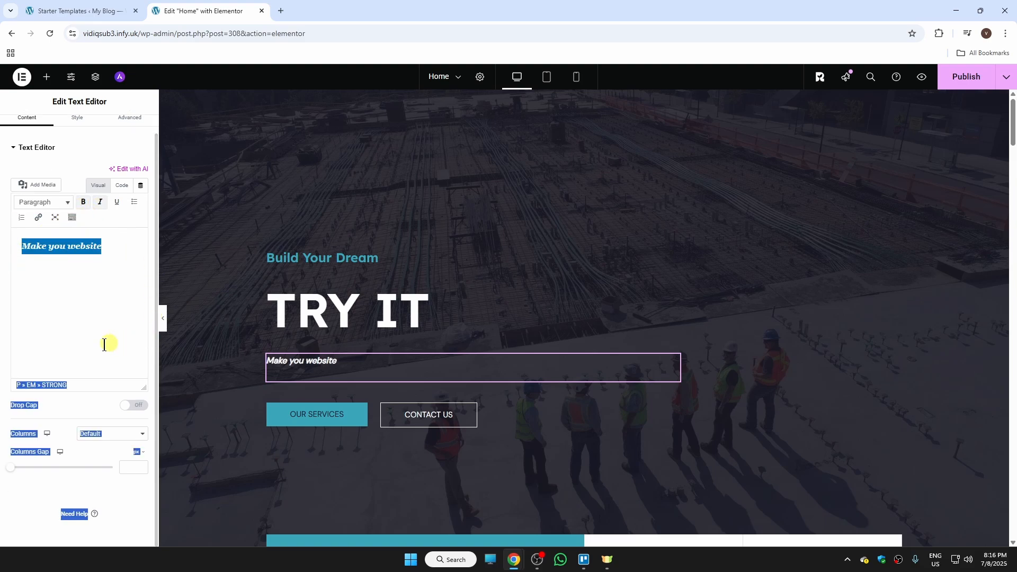
click(105, 356)
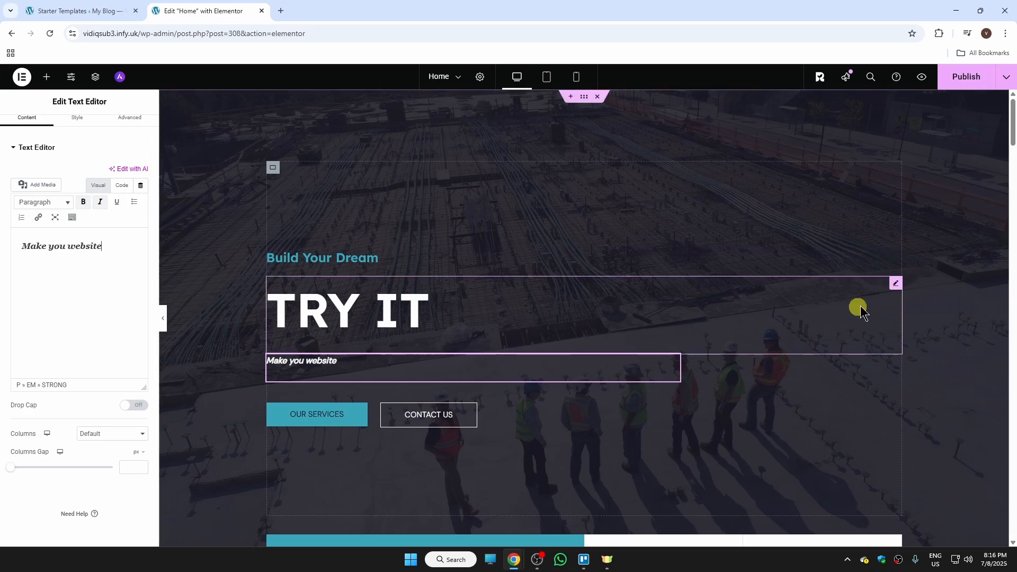
Open the Land Minning image box in the Quality Services section for editing.
drag(1011, 125, 1006, 217)
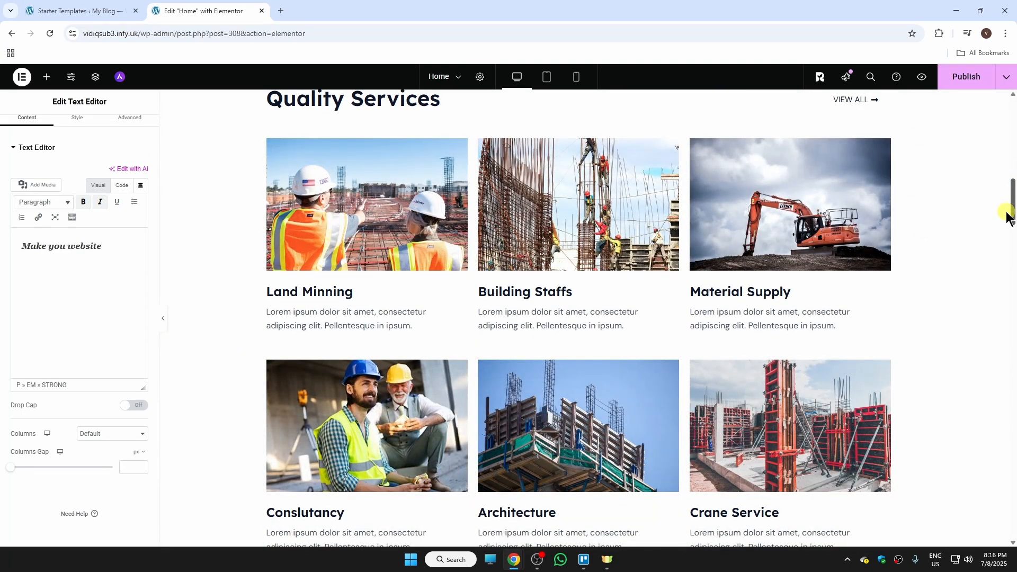
scroll(1006, 217, up, 1)
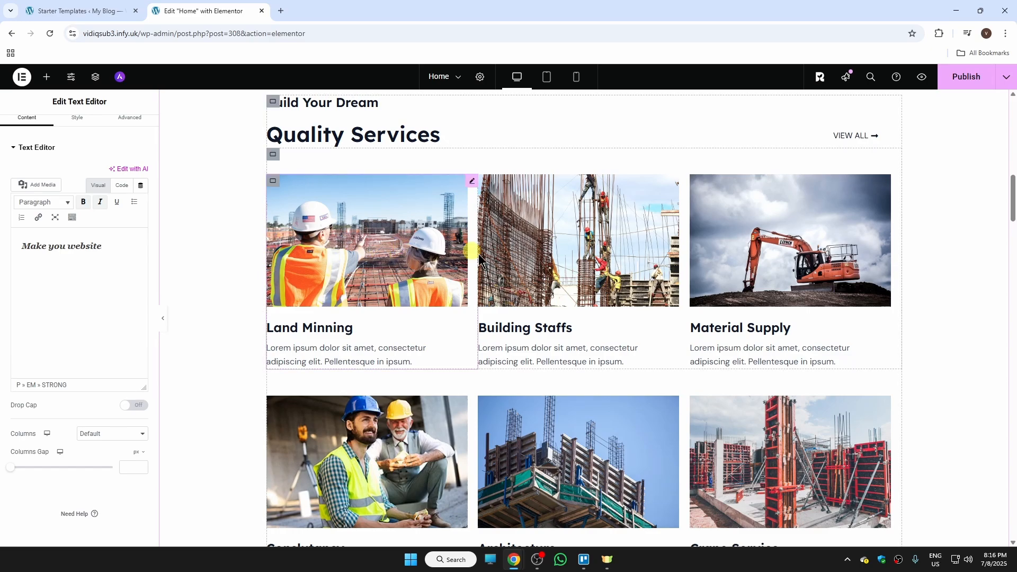
click(393, 230)
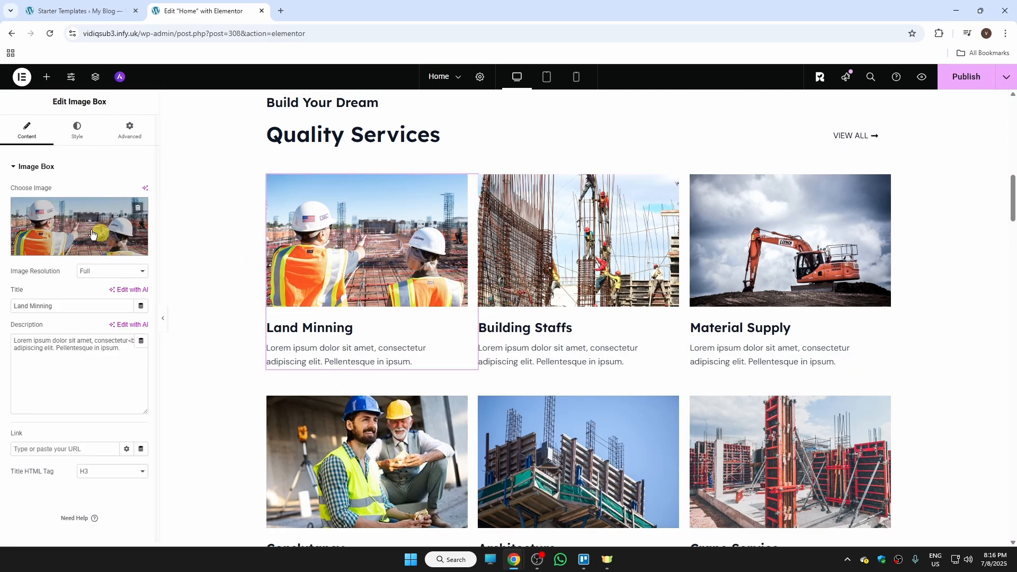
Replace the Land Minning image box picture with ABC.png uploaded from the Sample Data folder.
mouse_move(92, 233)
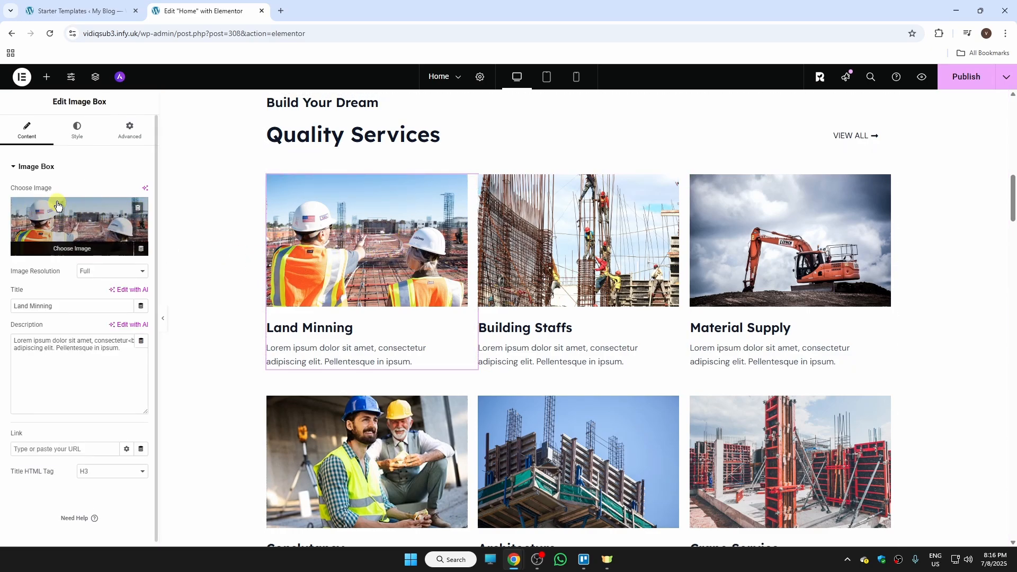
click(95, 250)
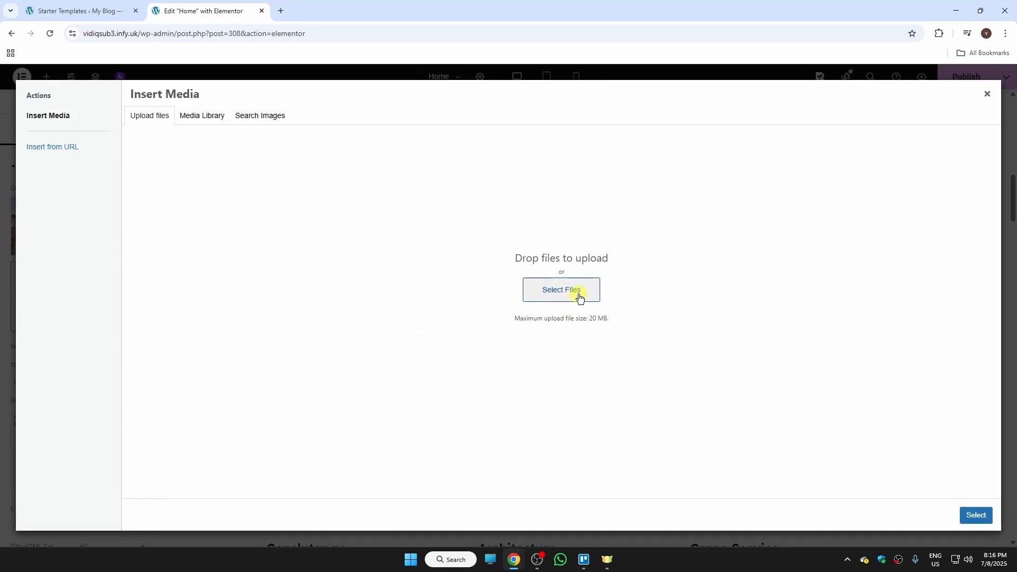
click(562, 295)
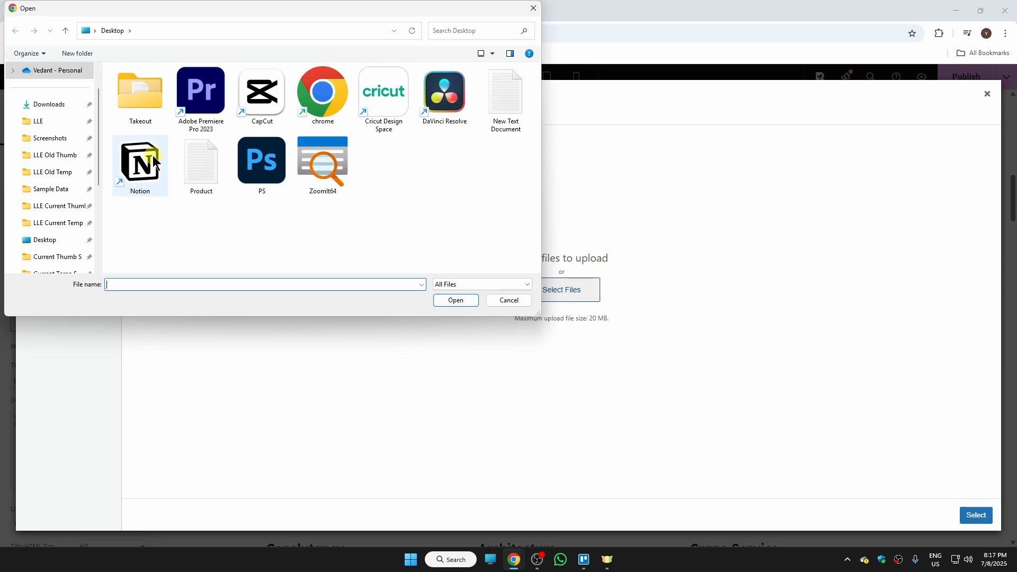
click(59, 189)
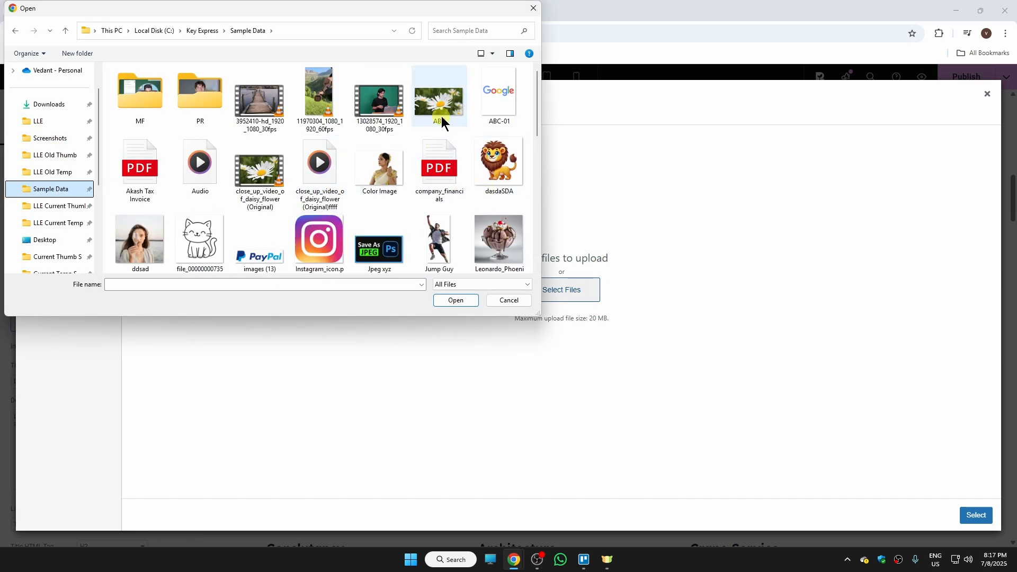
double_click(446, 115)
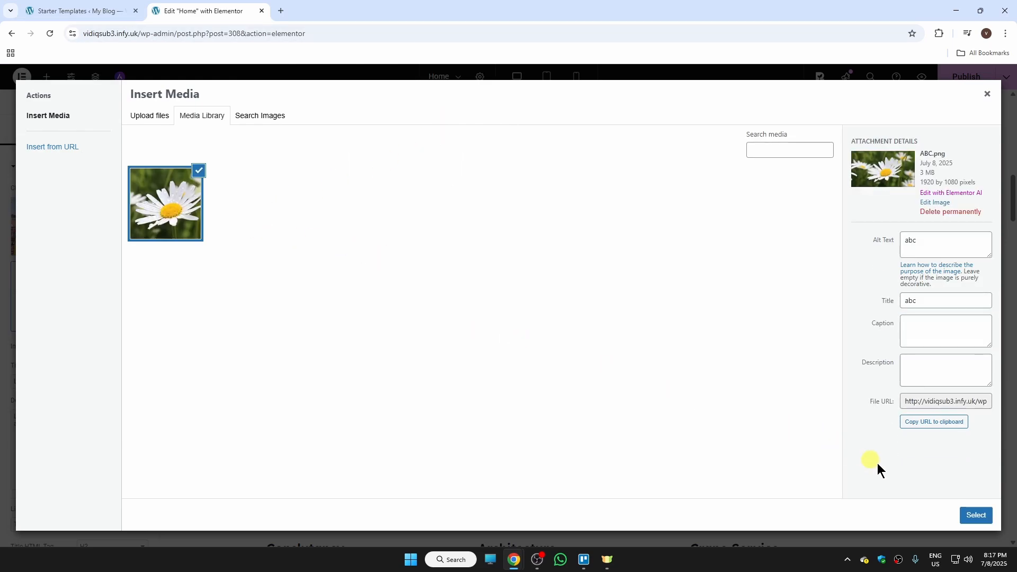
click(973, 513)
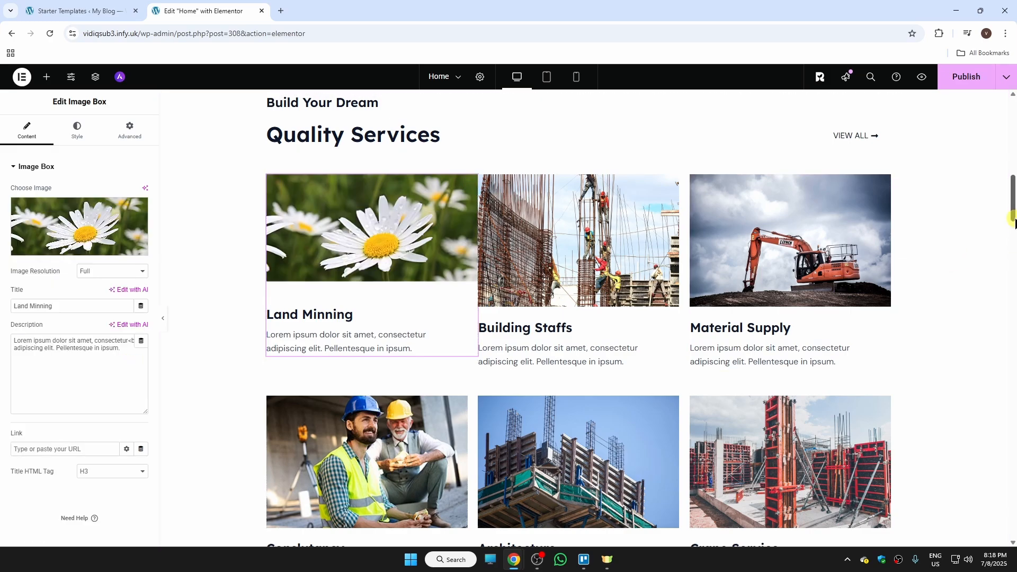
Change the hero's Our Services button text to "learn more".
drag(1010, 212, 1010, 140)
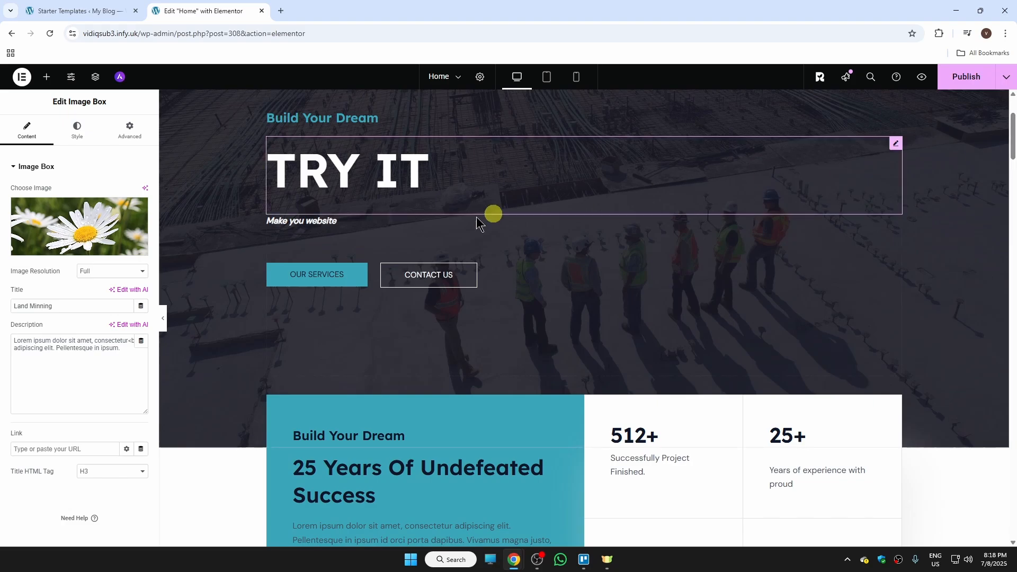
click(356, 271)
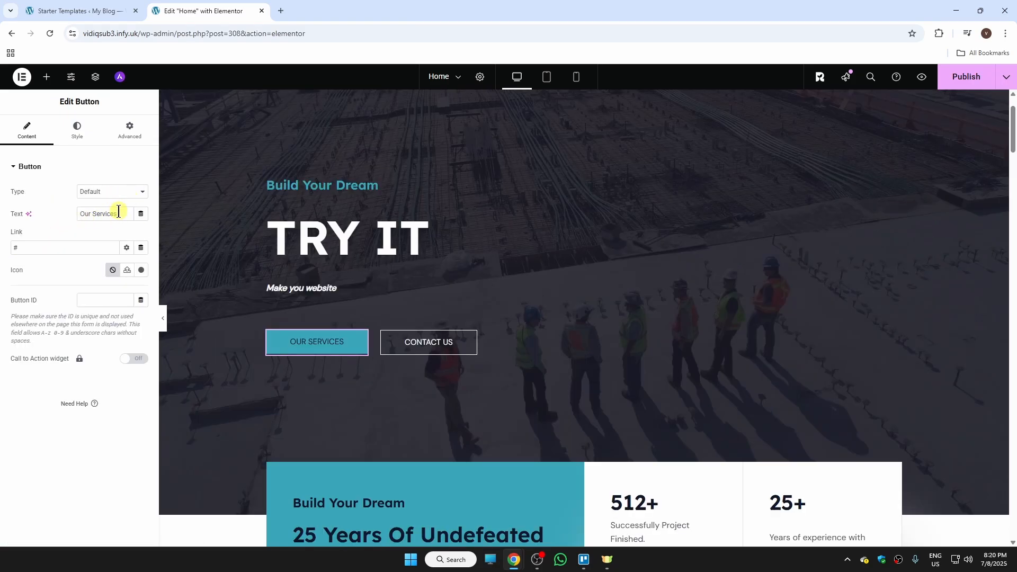
drag(118, 211, 81, 215)
text(lear)
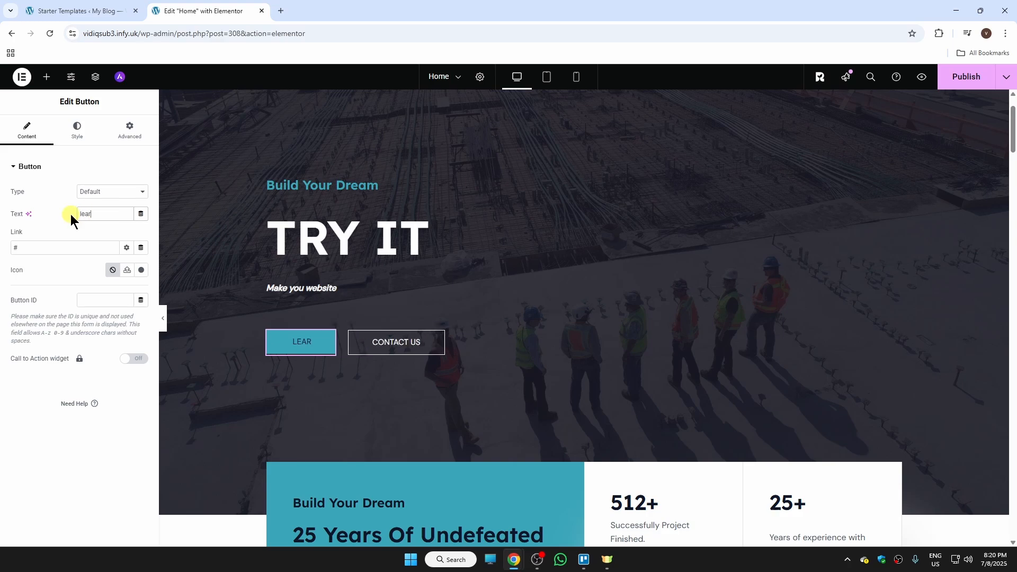
text(n more)
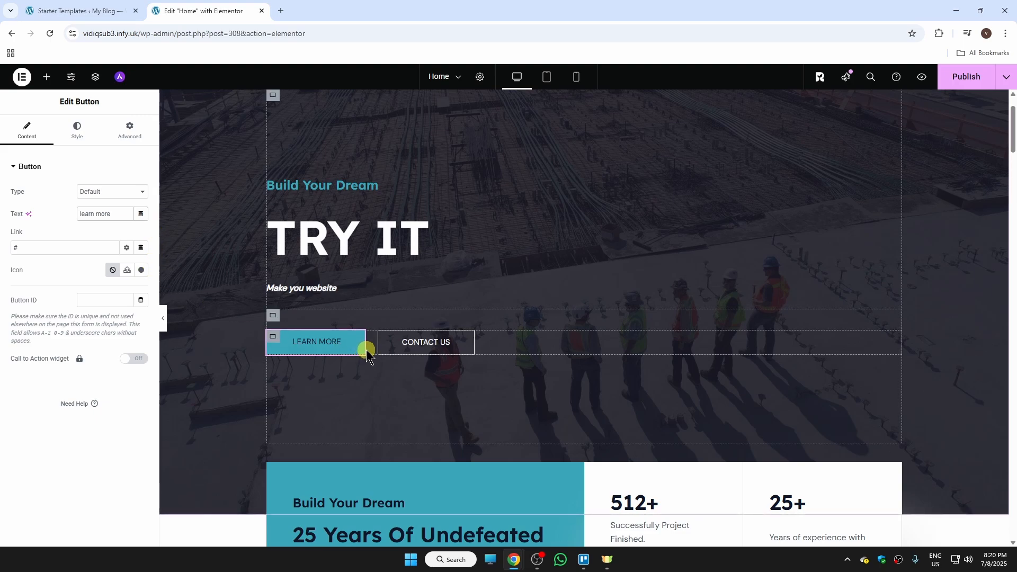
click(80, 139)
click(130, 132)
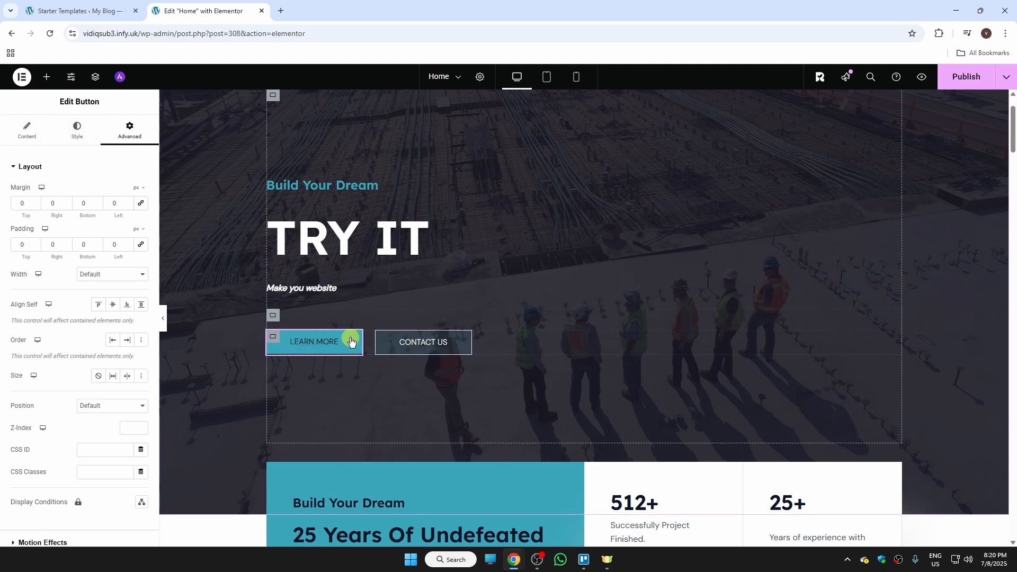
click(33, 133)
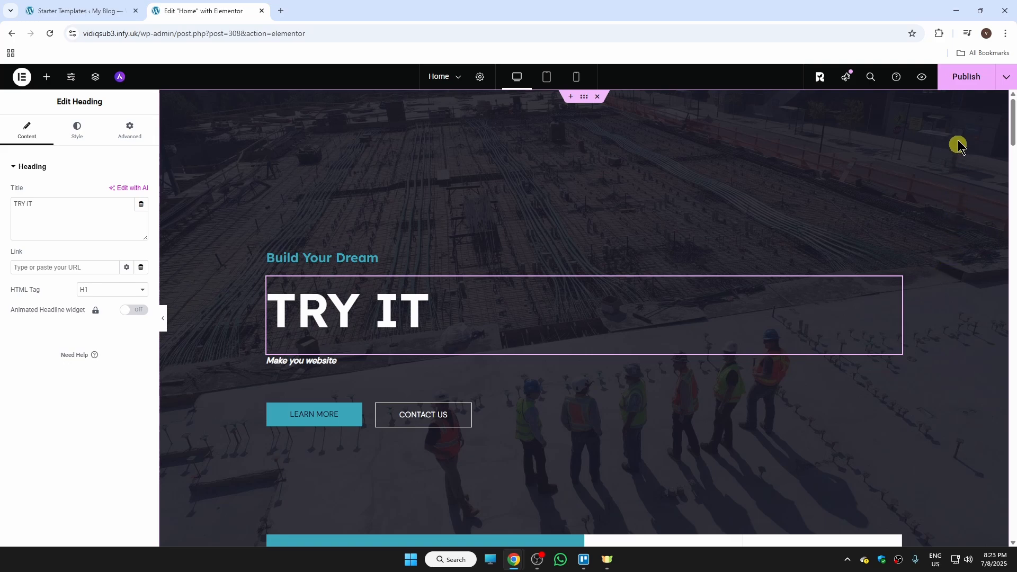
Publish the home page and preview the published changes in a new tab.
click(965, 83)
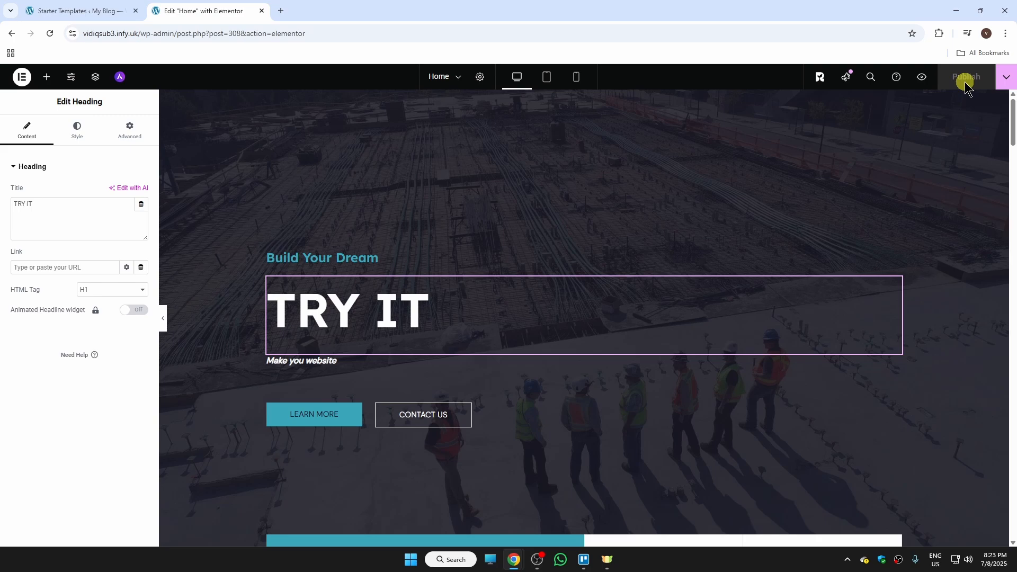
click(922, 79)
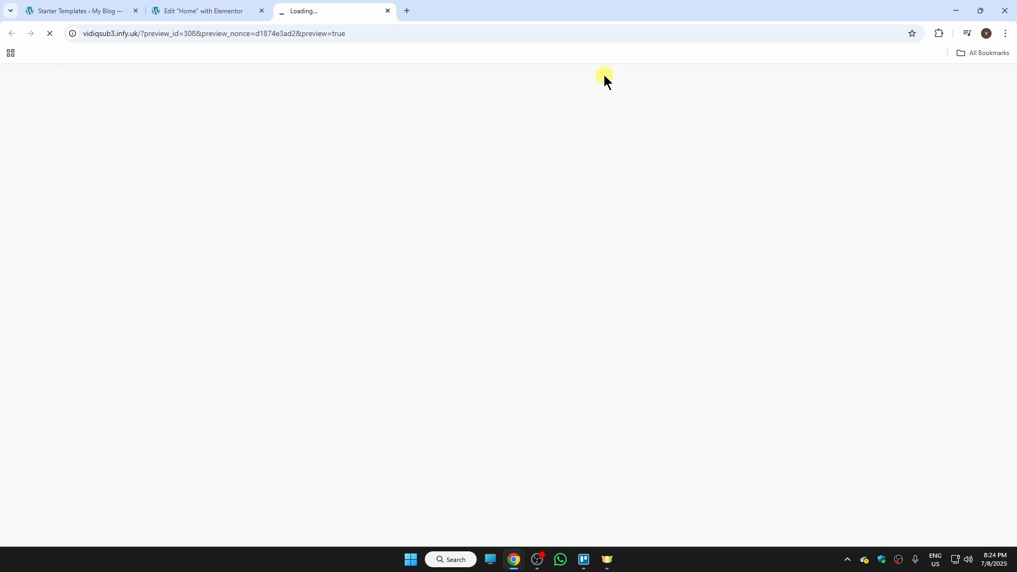
scroll(819, 171, down, 3)
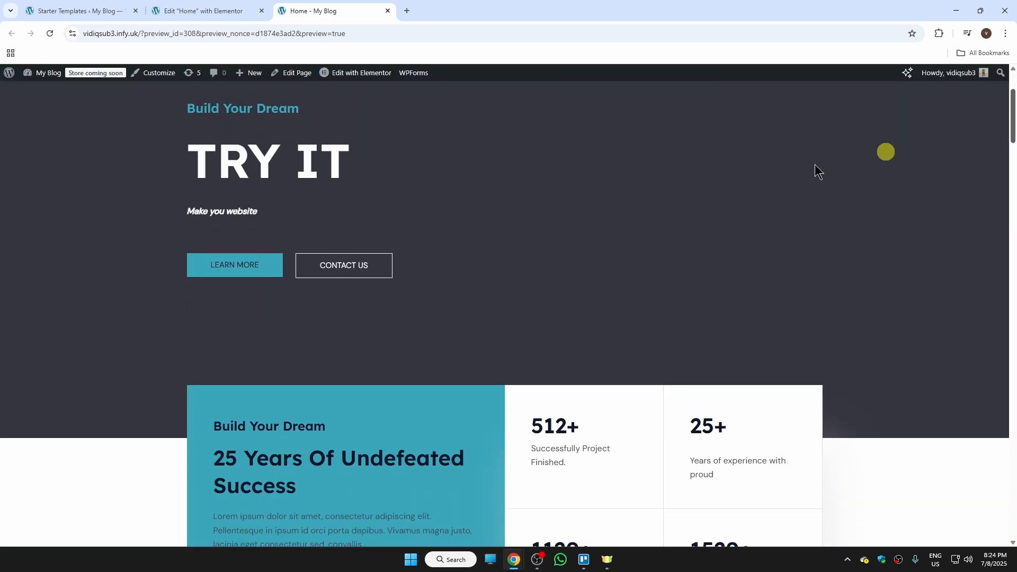
drag(1012, 127, 1012, 172)
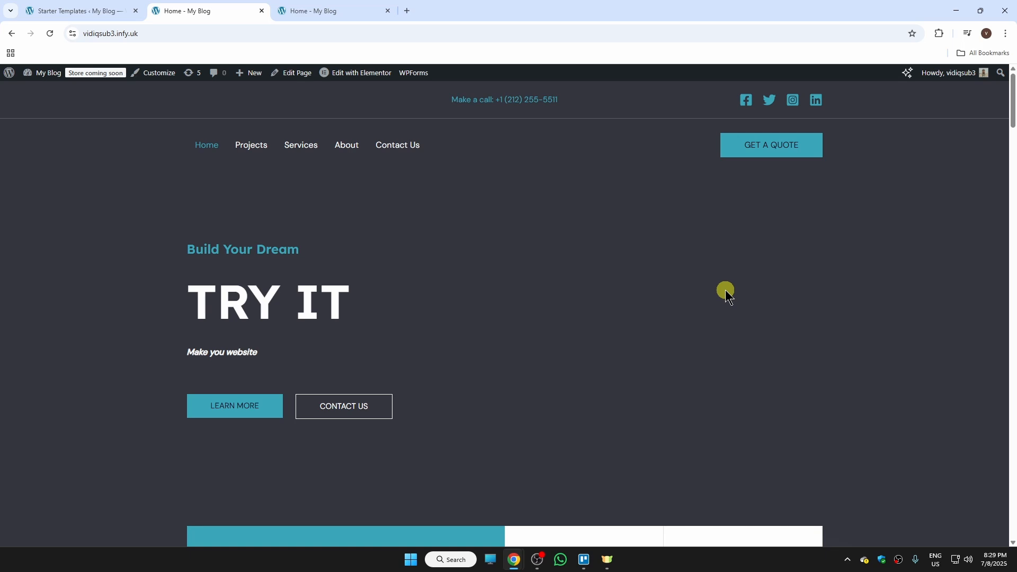
drag(1012, 121, 1001, 69)
Open the site Customizer and set the primary header height to 94 px.
click(159, 73)
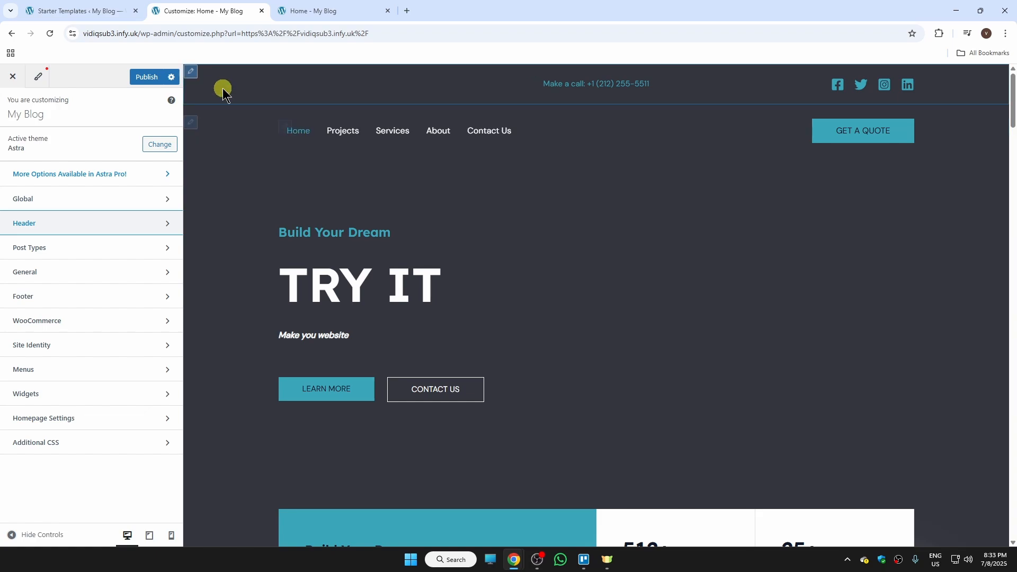
mouse_move(222, 91)
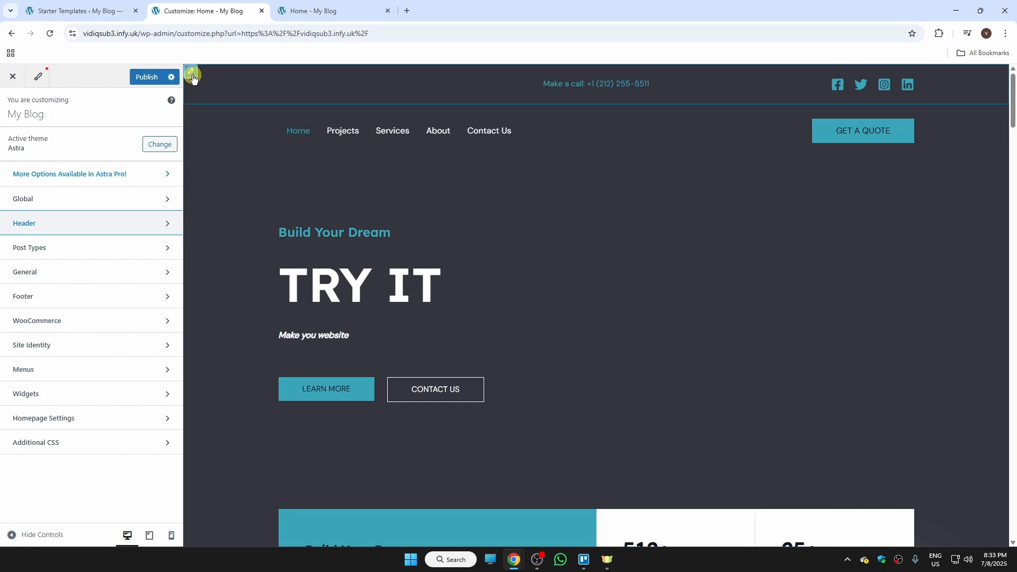
click(192, 76)
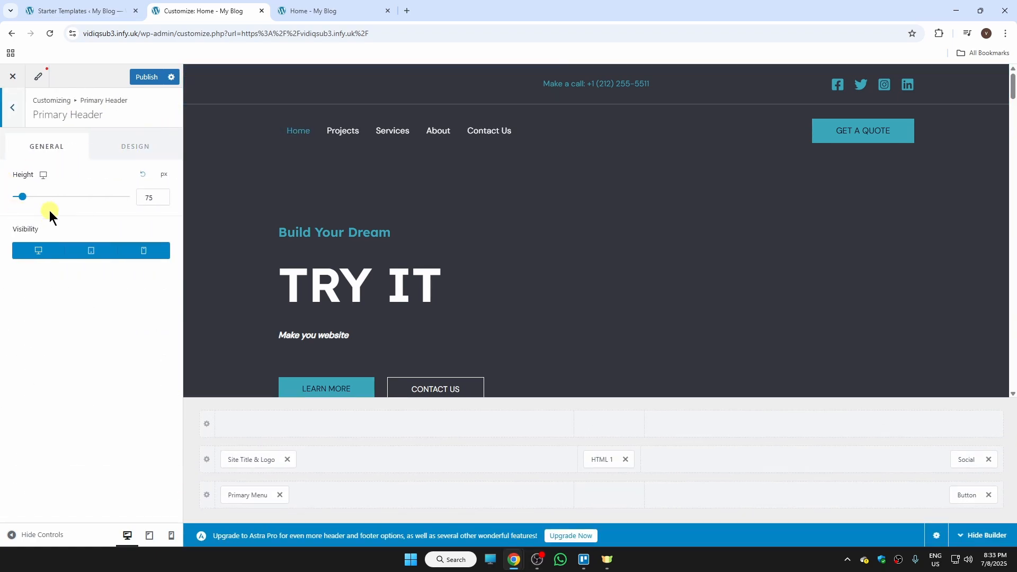
mouse_move(24, 201)
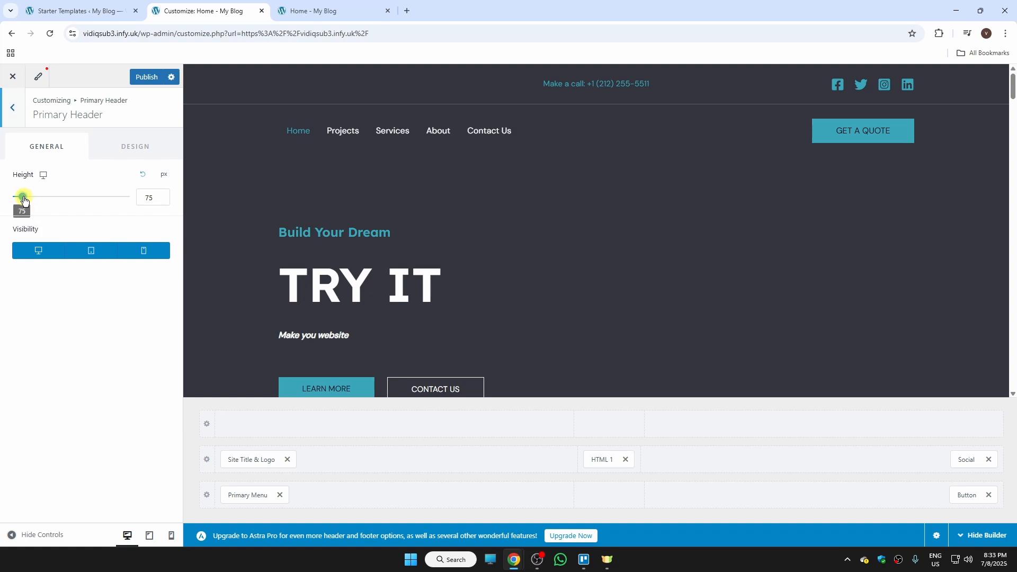
mouse_move(23, 200)
mouse_down()
mouse_move(41, 199)
mouse_move(26, 199)
mouse_up()
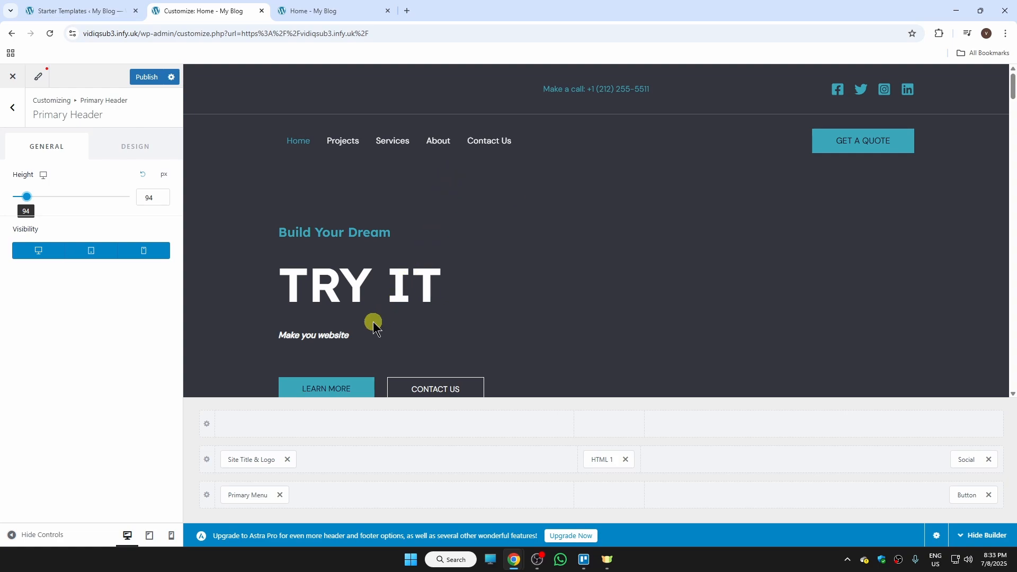
Open the Site Title & Logo element's design settings to review them.
click(257, 462)
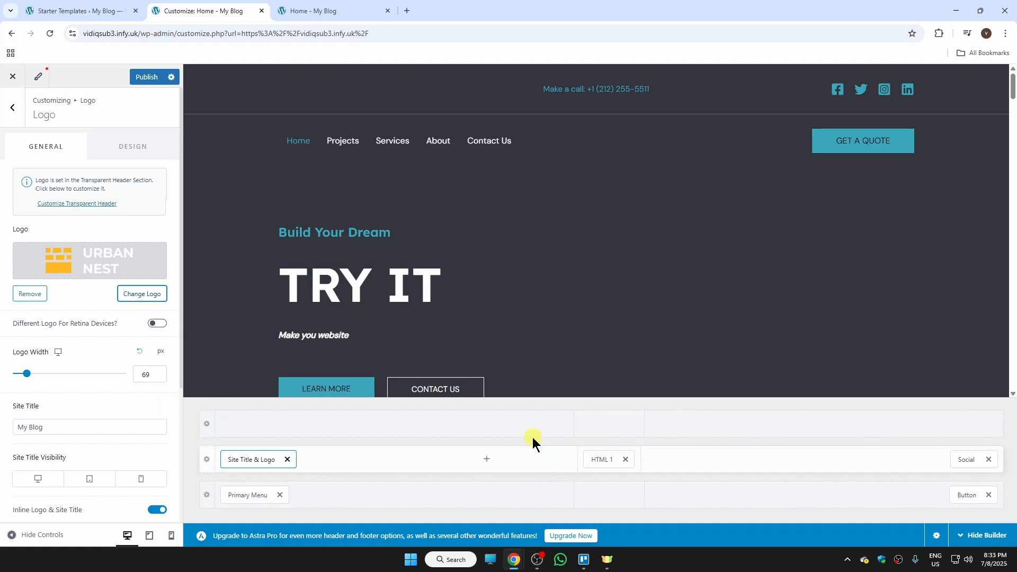
click(133, 146)
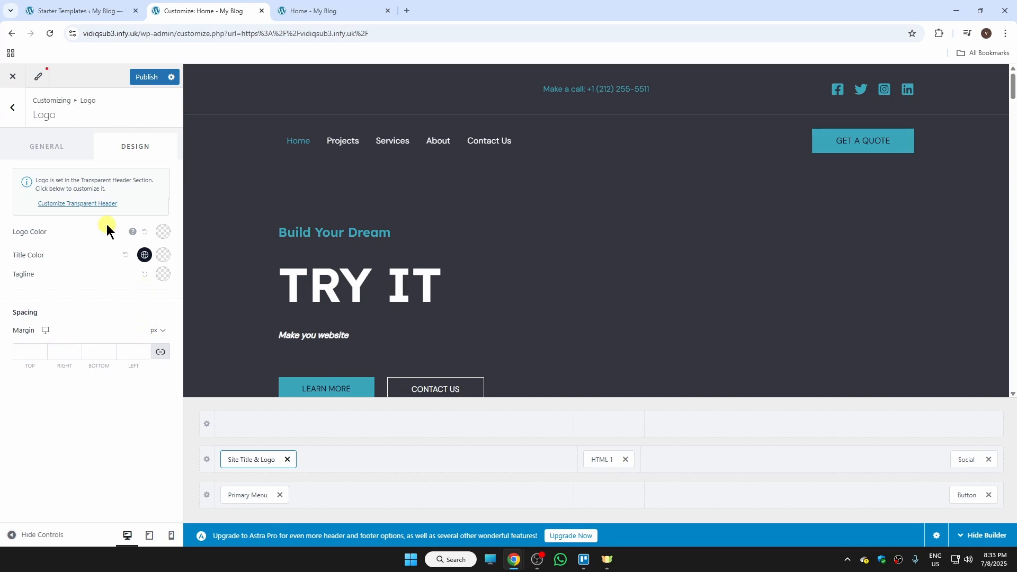
Open the primary footer settings and switch to the layout with a wider first column.
drag(1012, 85, 1012, 382)
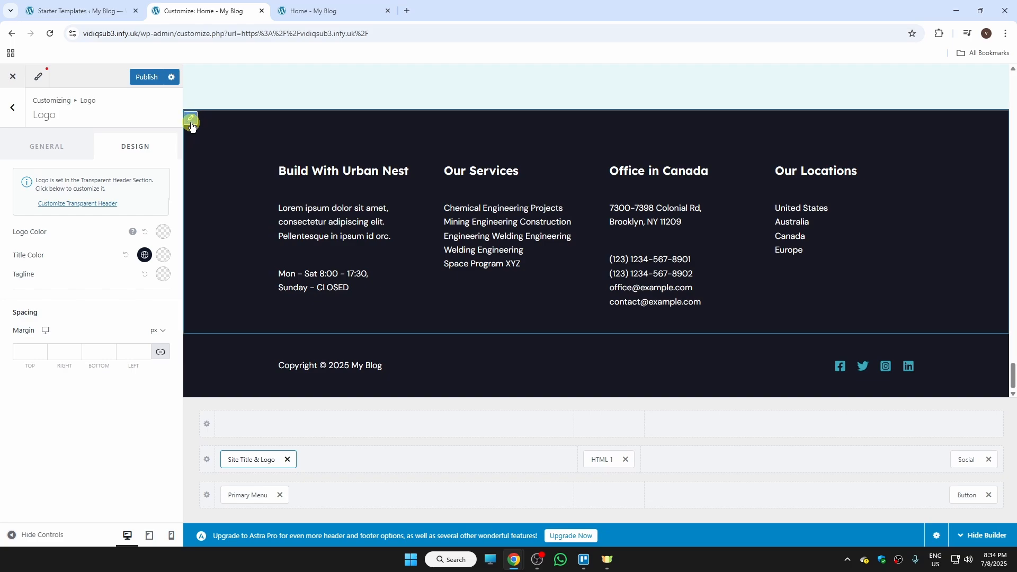
click(191, 121)
click(318, 460)
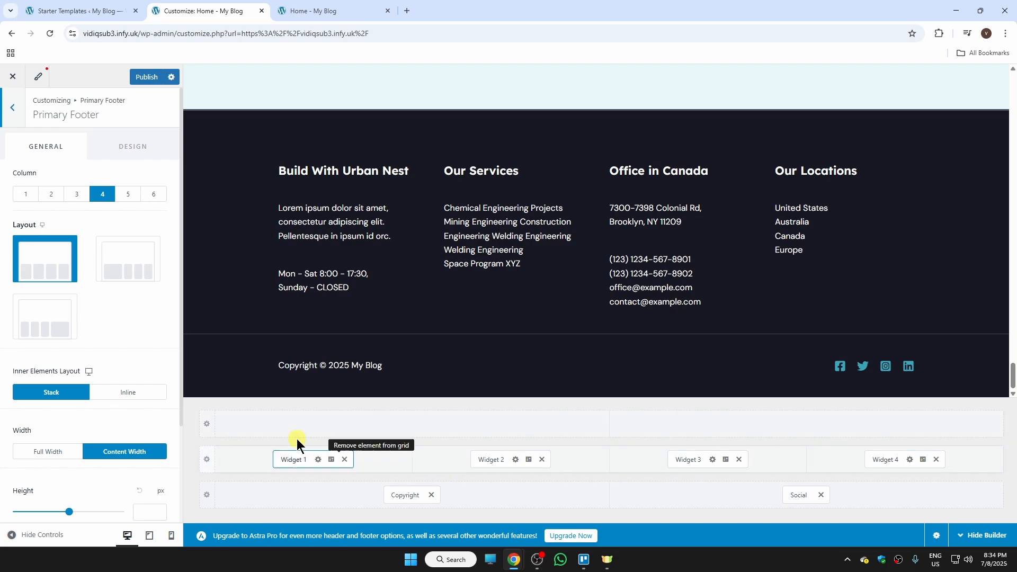
click(118, 262)
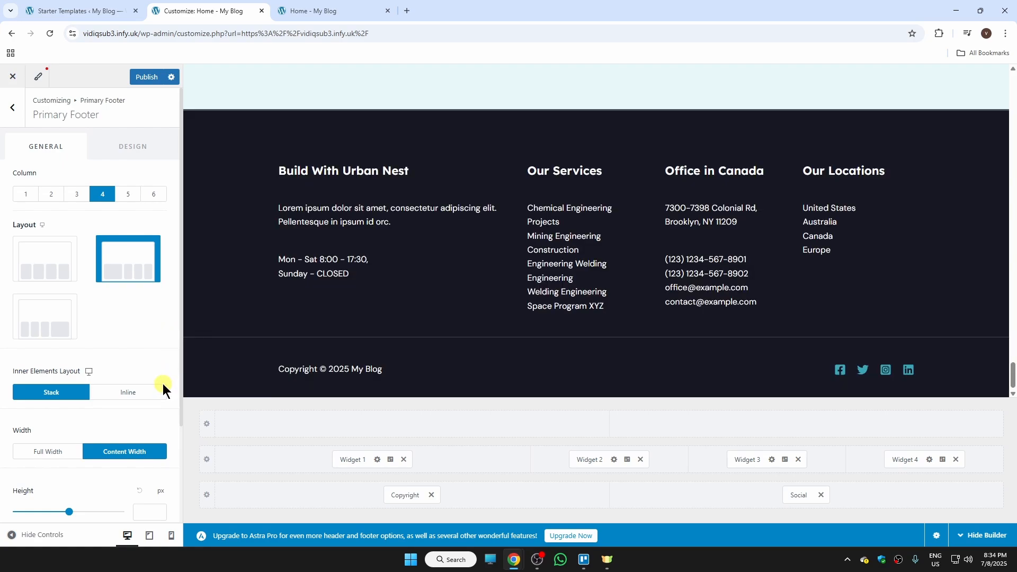
Set the primary footer's inner column spacing to 76 px and top border size to 3 px, then publish and close the Customizer.
click(141, 147)
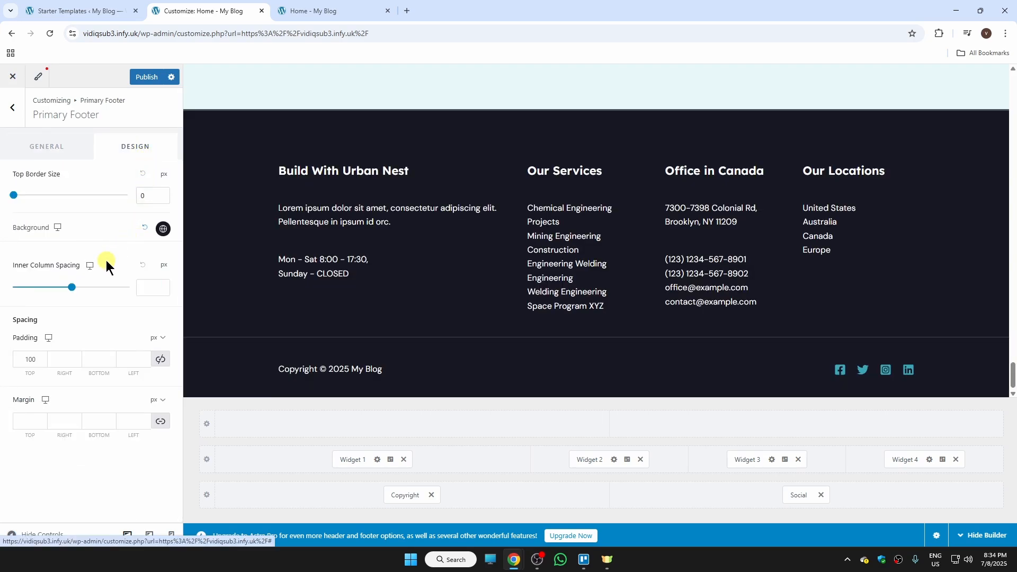
mouse_move(71, 287)
mouse_down()
mouse_move(35, 289)
mouse_move(96, 293)
mouse_move(58, 293)
mouse_up()
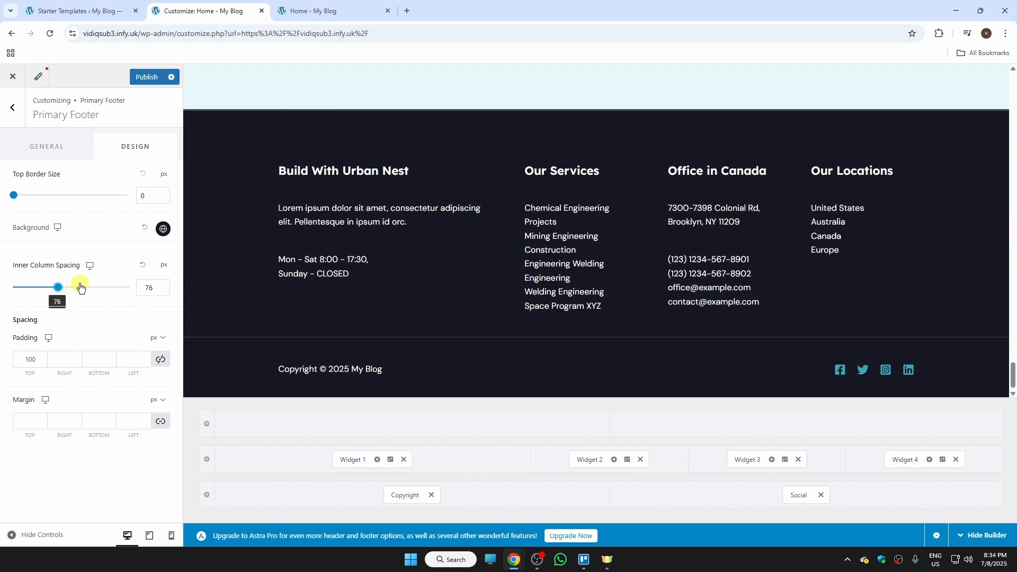
mouse_move(14, 196)
mouse_down()
mouse_move(30, 199)
mouse_move(18, 204)
mouse_up()
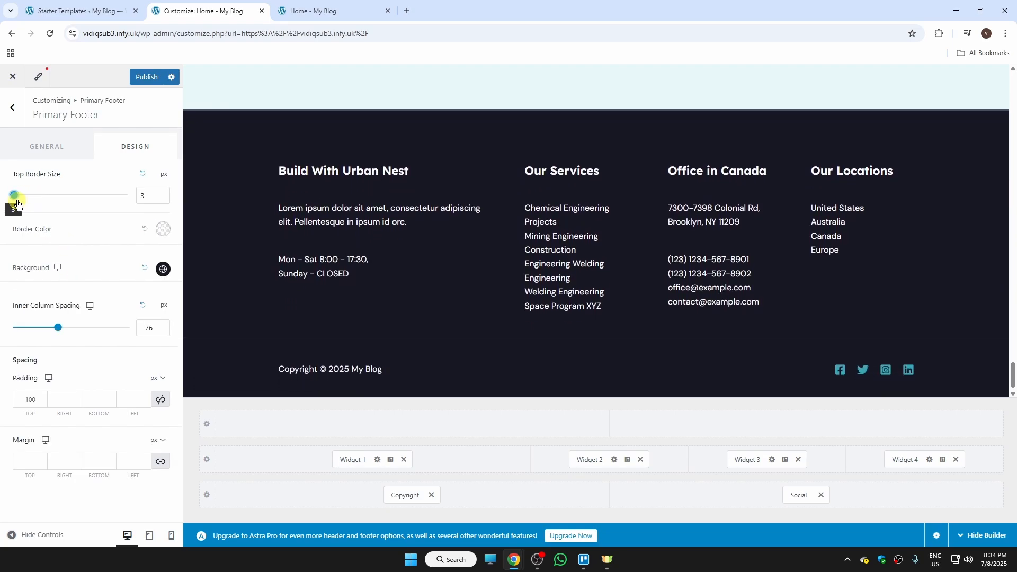
click(152, 78)
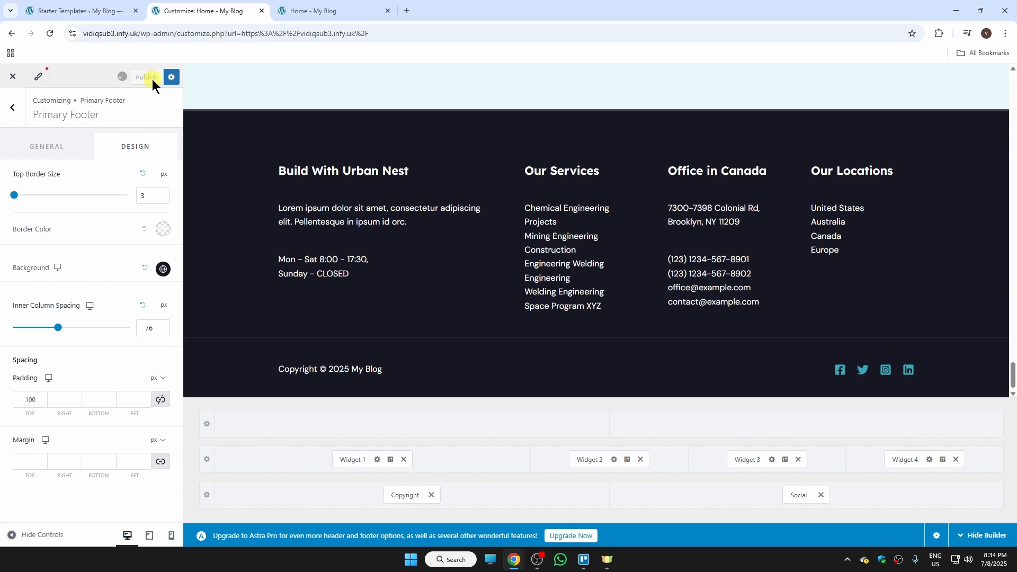
click(13, 79)
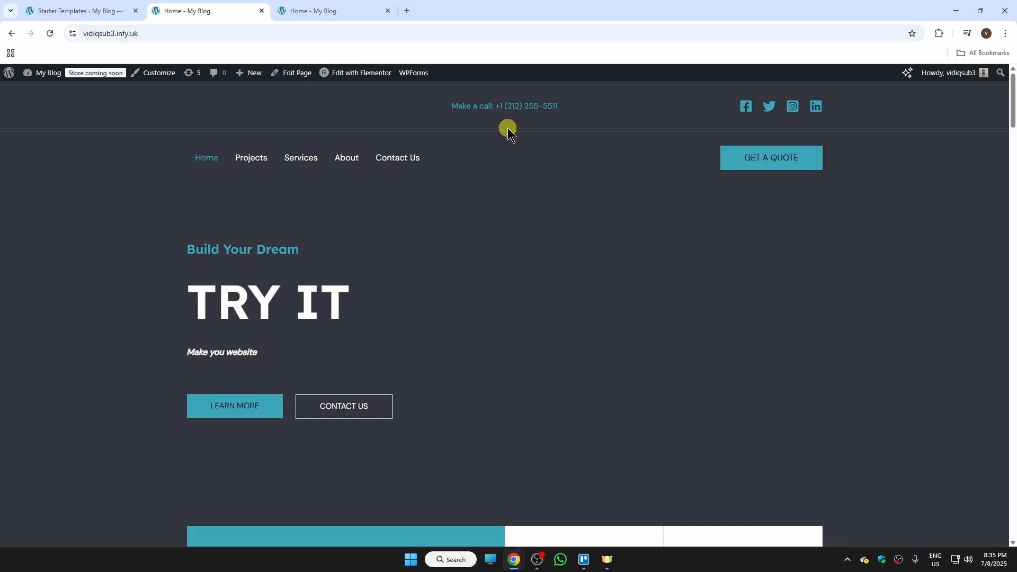
Create a new page, open it in Elementor and open the template library.
mouse_move(251, 78)
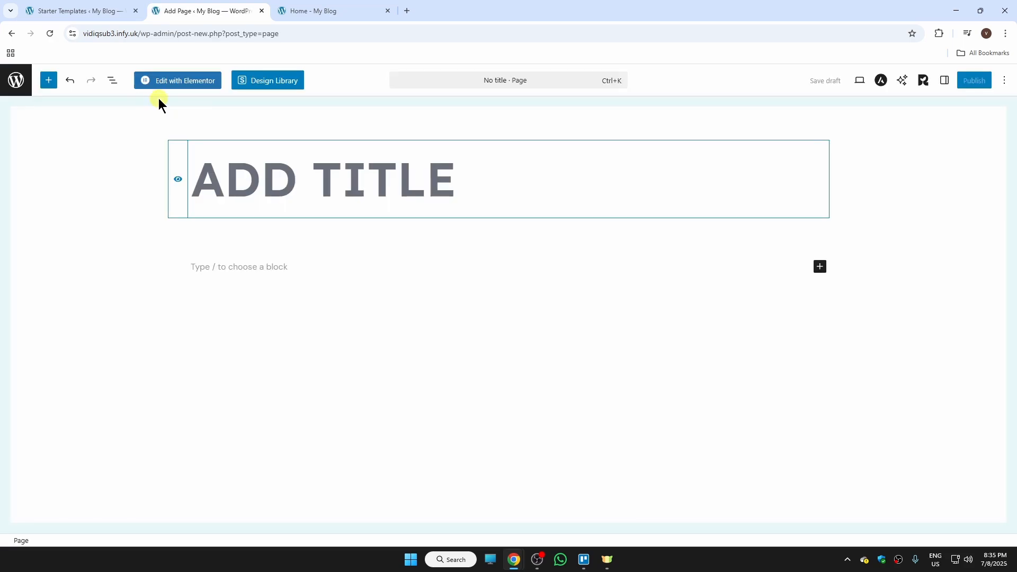
click(180, 88)
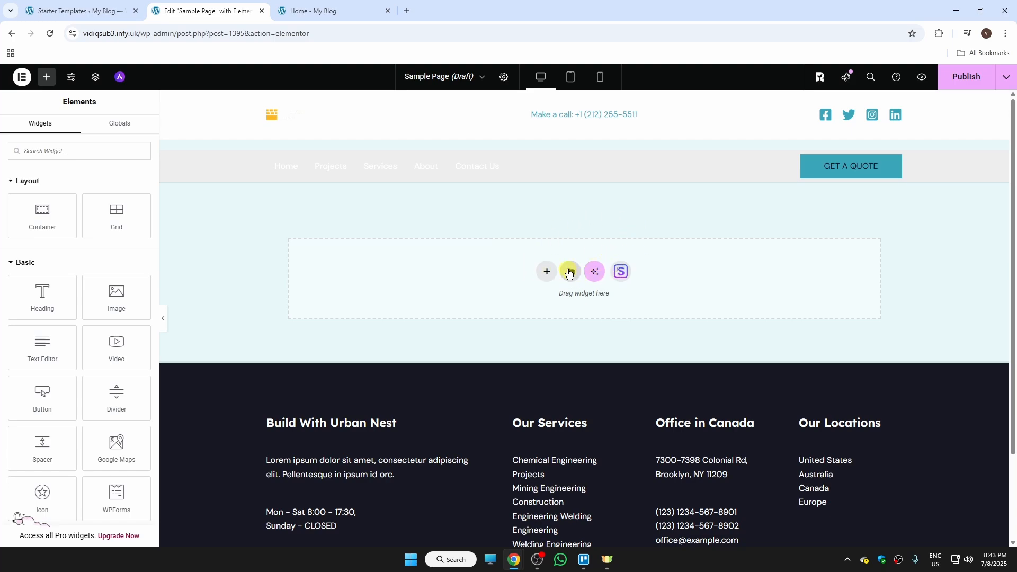
click(571, 272)
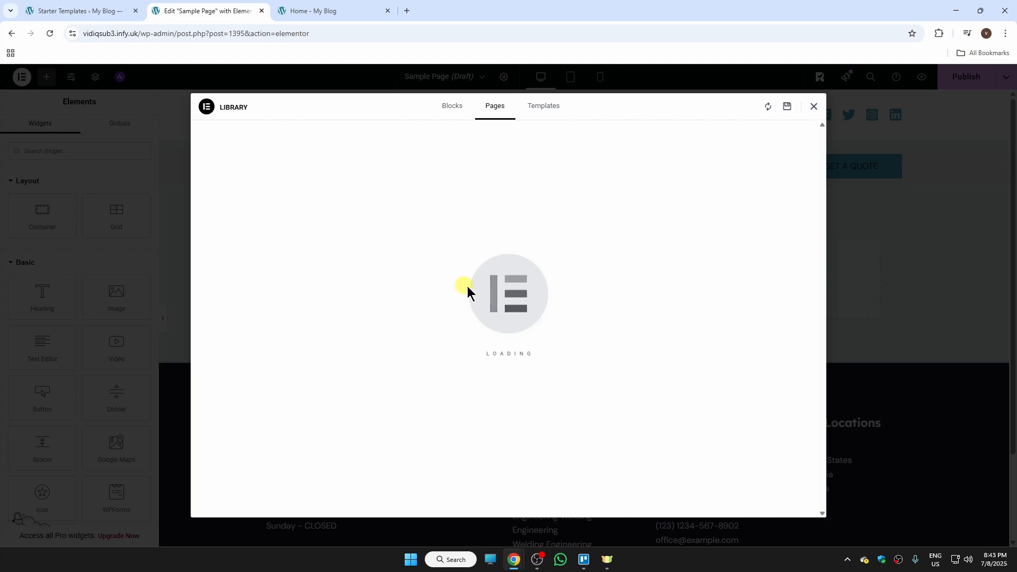
Close the template library, add a Heading widget to the empty page and set its text to "SAMPLE PAGE".
click(813, 108)
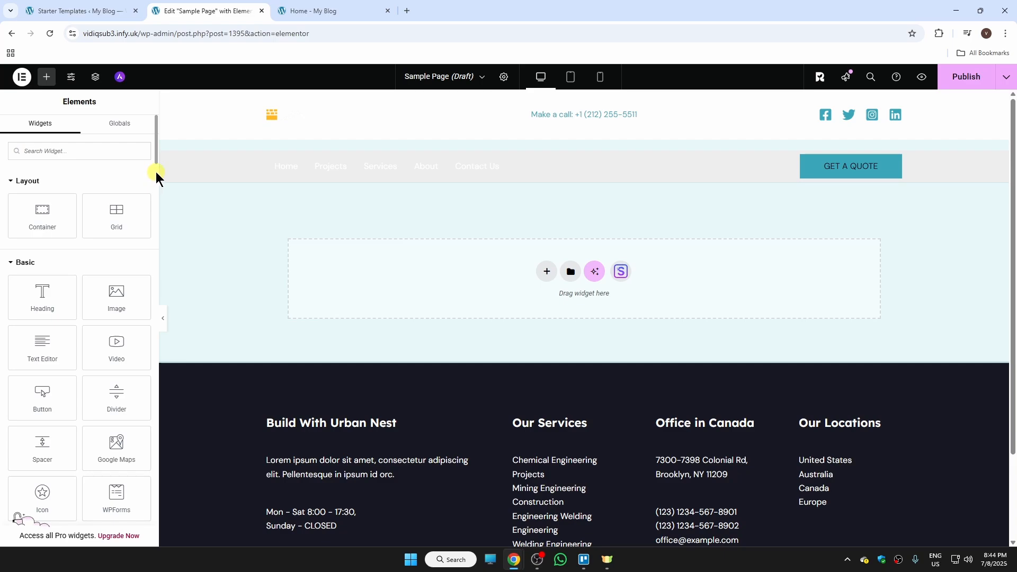
scroll(155, 180, down, 9)
scroll(154, 186, up, 8)
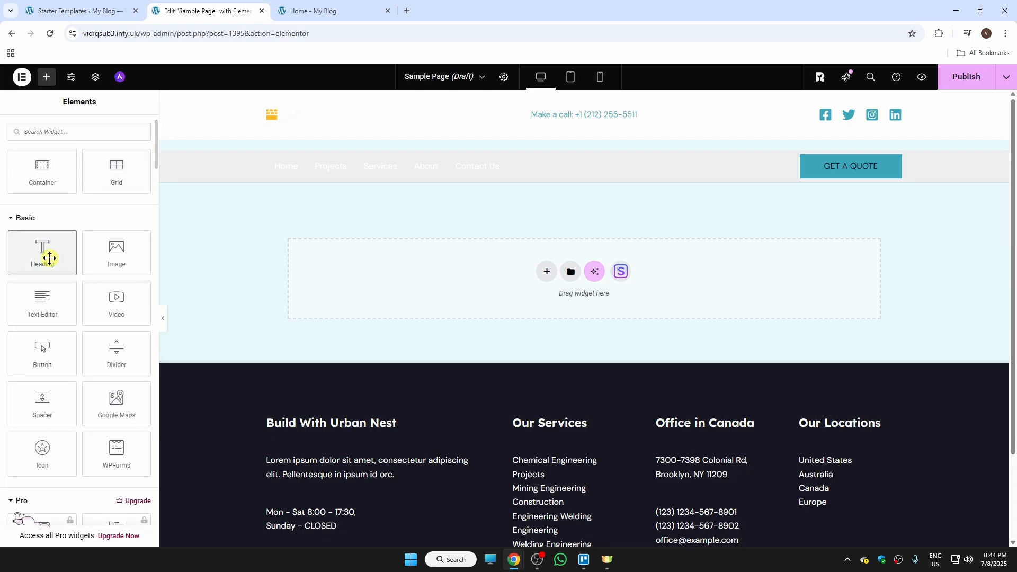
drag(48, 256, 433, 271)
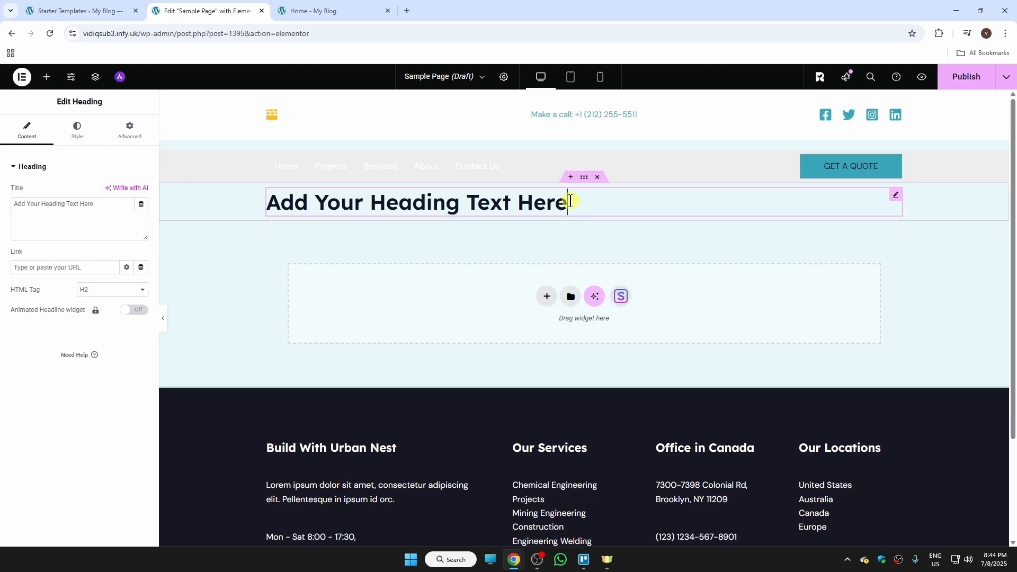
drag(570, 201, 268, 203)
text(S)
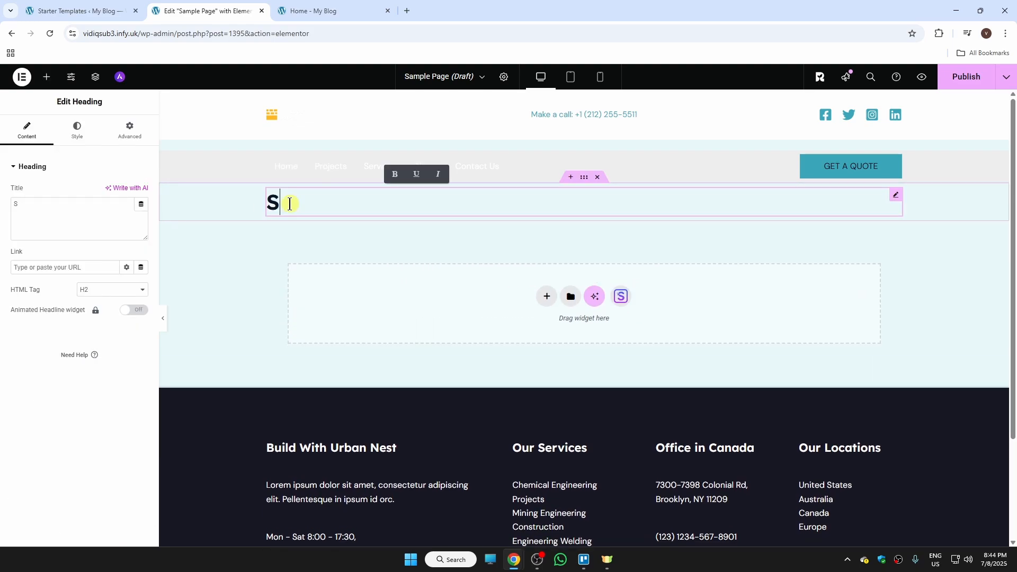
text(AMPLE PAGE)
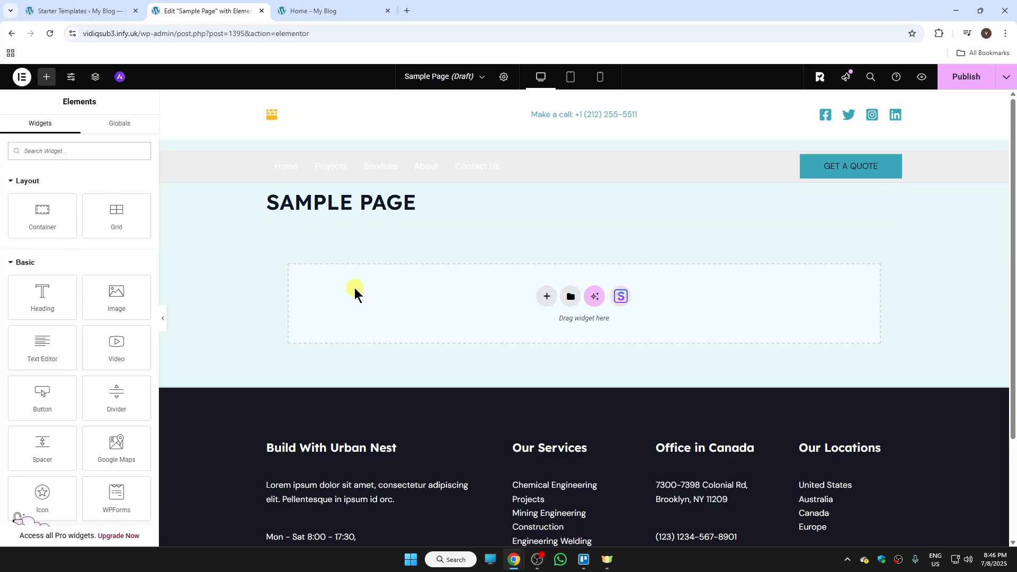
Add a Video widget below the heading, set its source to Self Hosted and choose the 3952410-hd_1920_1080_30fps.mp4 video.
drag(129, 356, 415, 288)
click(130, 194)
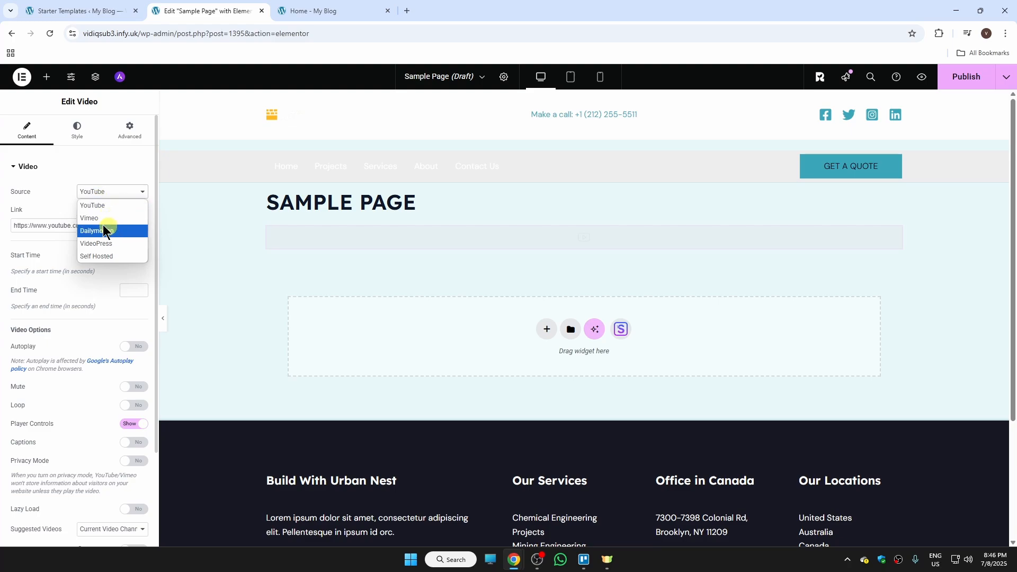
click(123, 256)
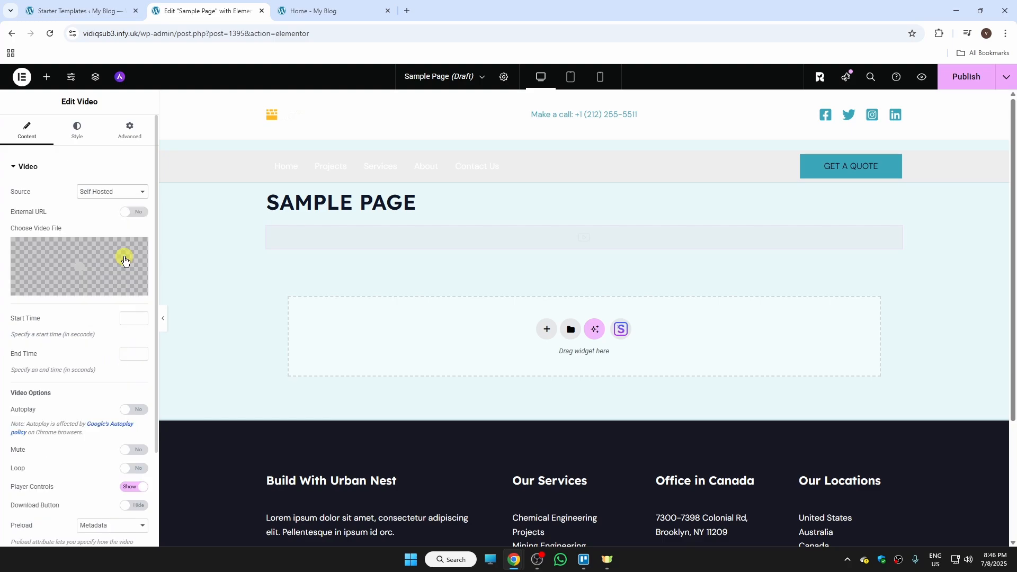
click(91, 288)
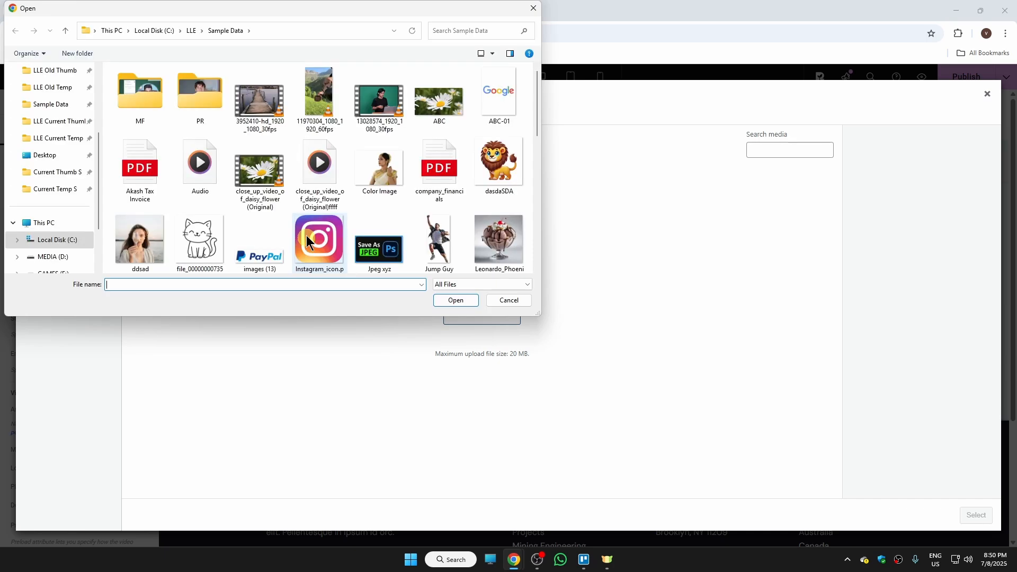
double_click(275, 114)
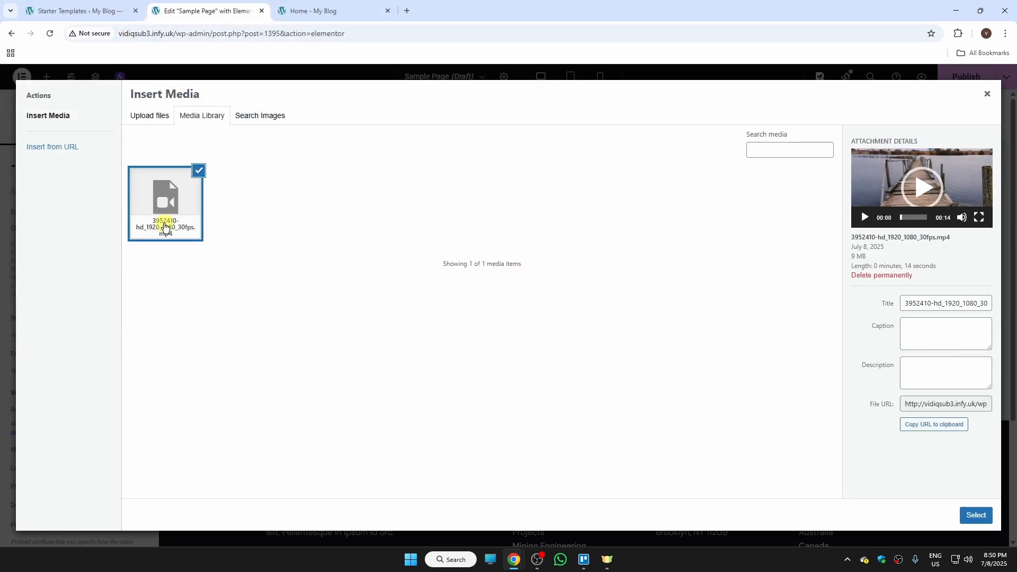
click(971, 517)
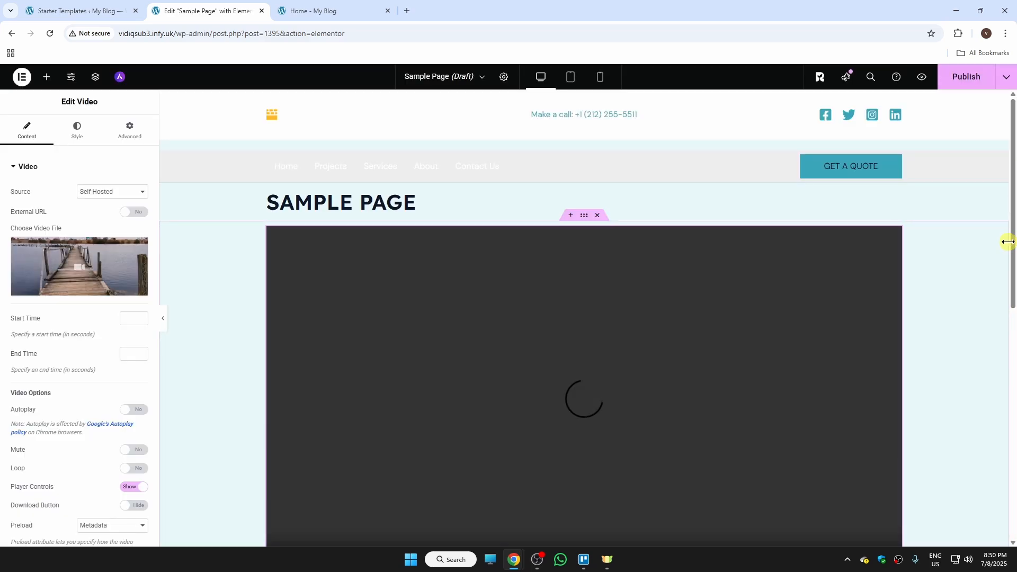
Publish the new page.
mouse_move(1012, 229)
mouse_down()
mouse_move(1012, 348)
mouse_move(1012, 234)
mouse_up()
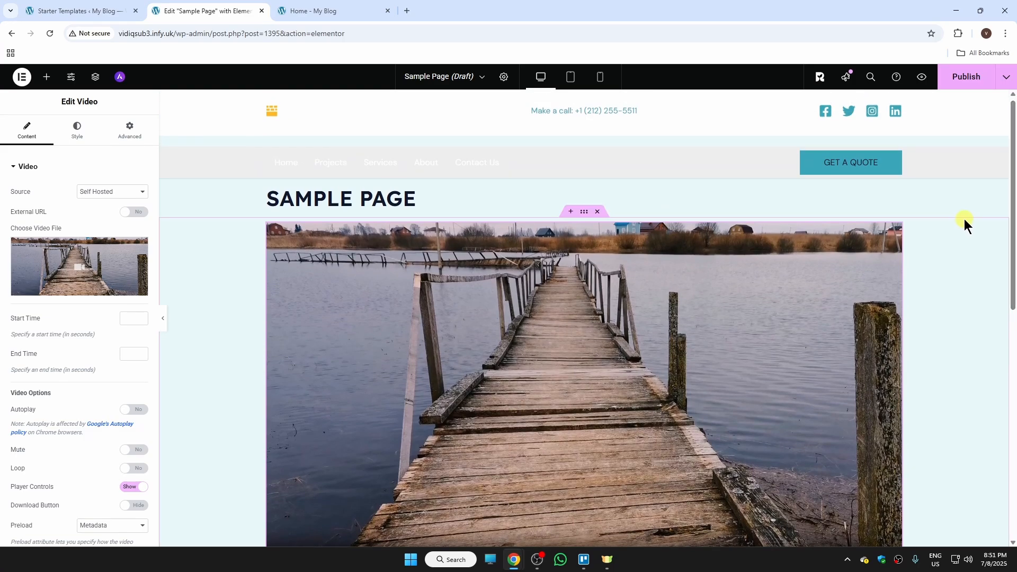
click(967, 78)
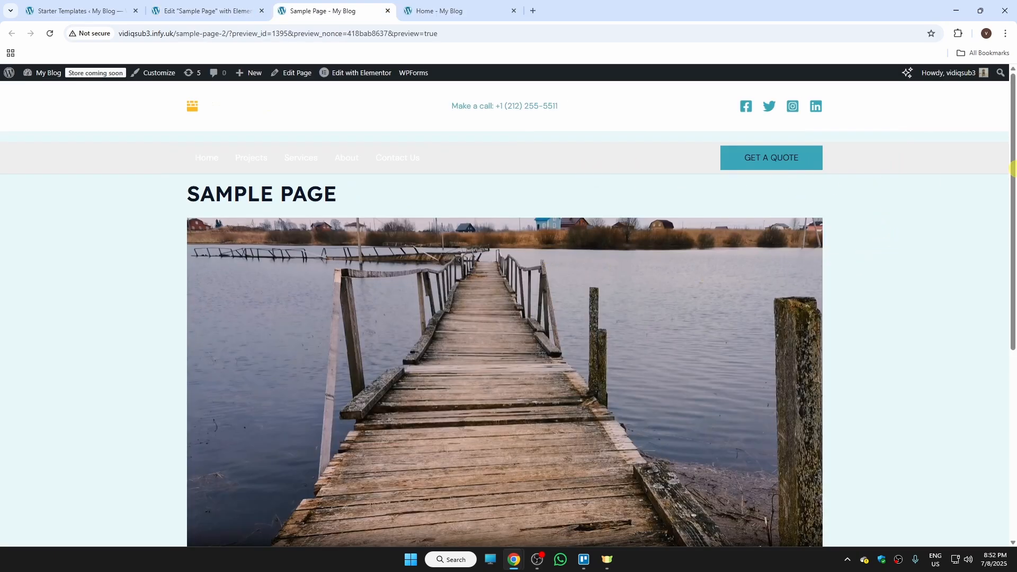
mouse_move(1013, 168)
mouse_down()
mouse_move(1011, 226)
mouse_move(1013, 161)
mouse_up()
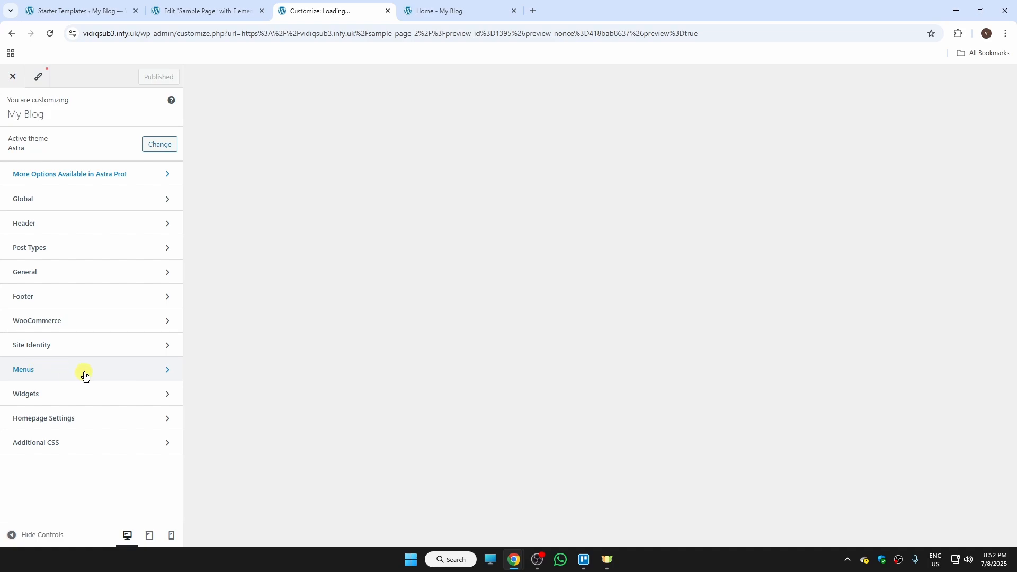
In the Customizer's menus, add the Sample Page to the Main Menu and publish the change.
click(85, 374)
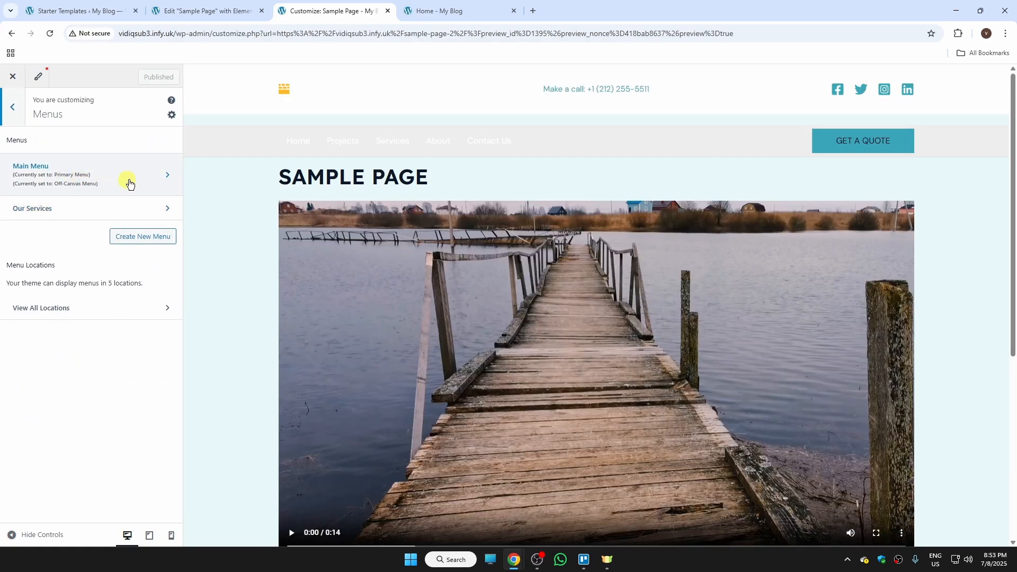
click(147, 180)
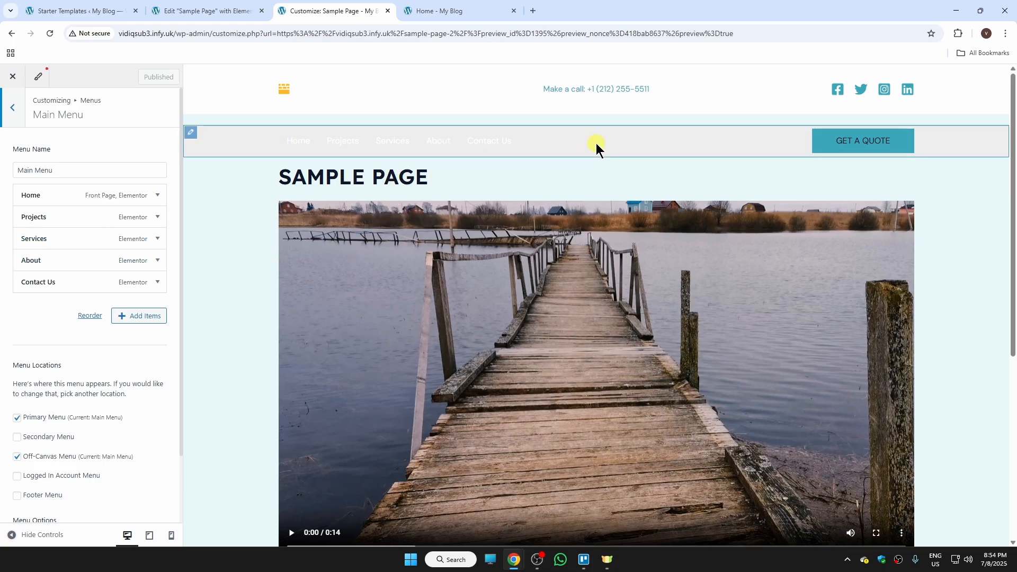
click(145, 318)
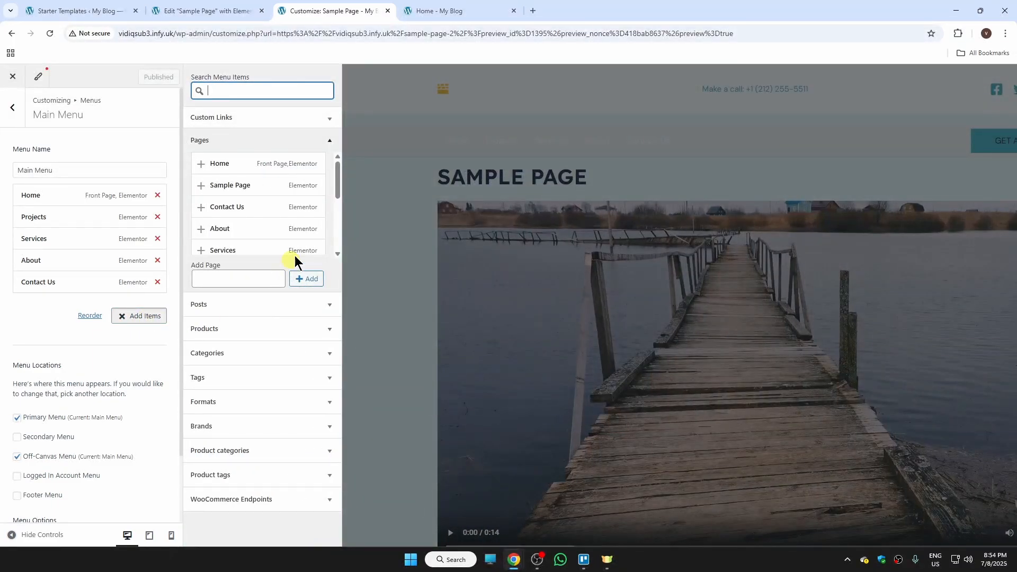
scroll(332, 199, down, 5)
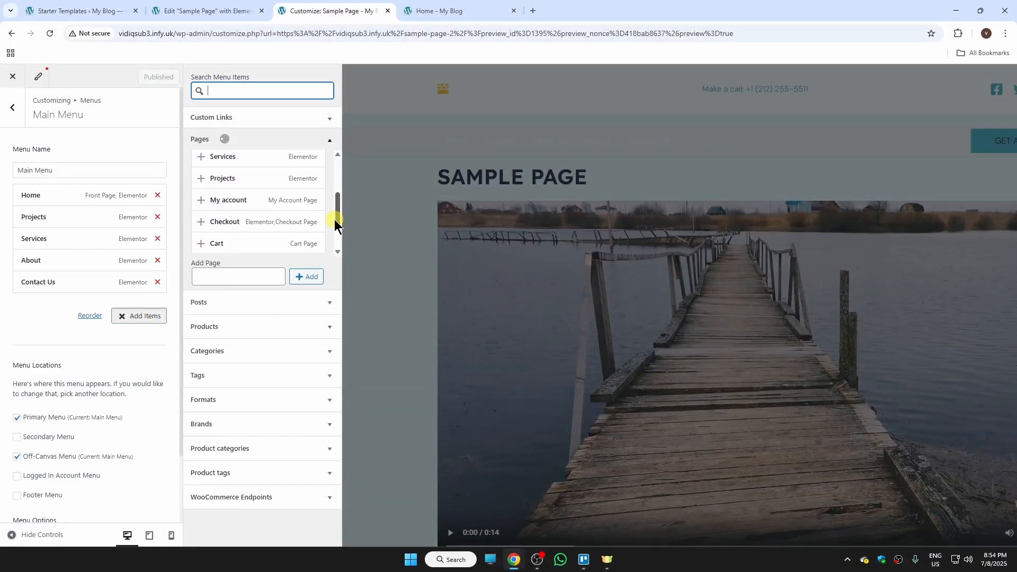
scroll(334, 233, down, 1)
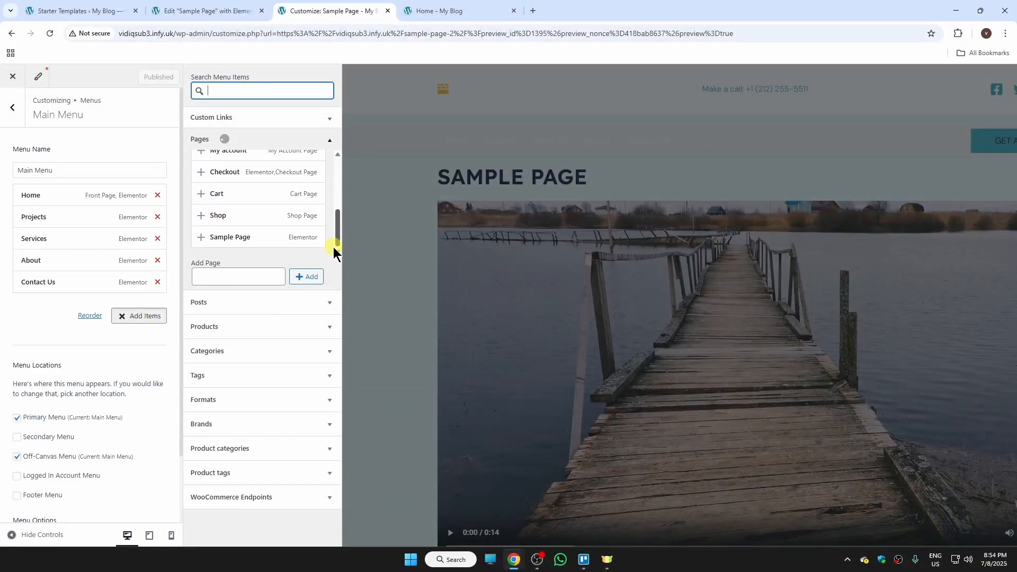
click(209, 237)
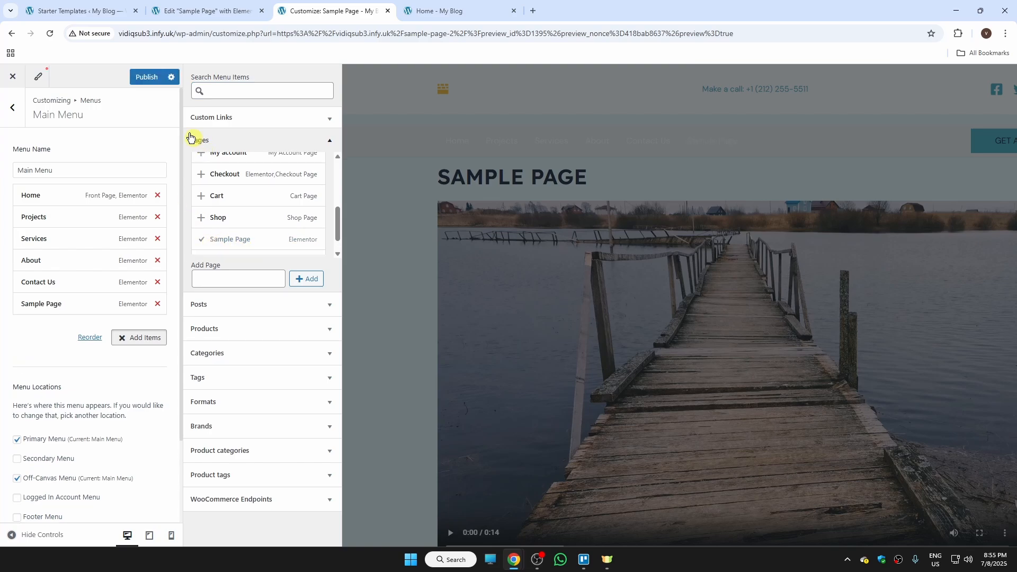
click(154, 81)
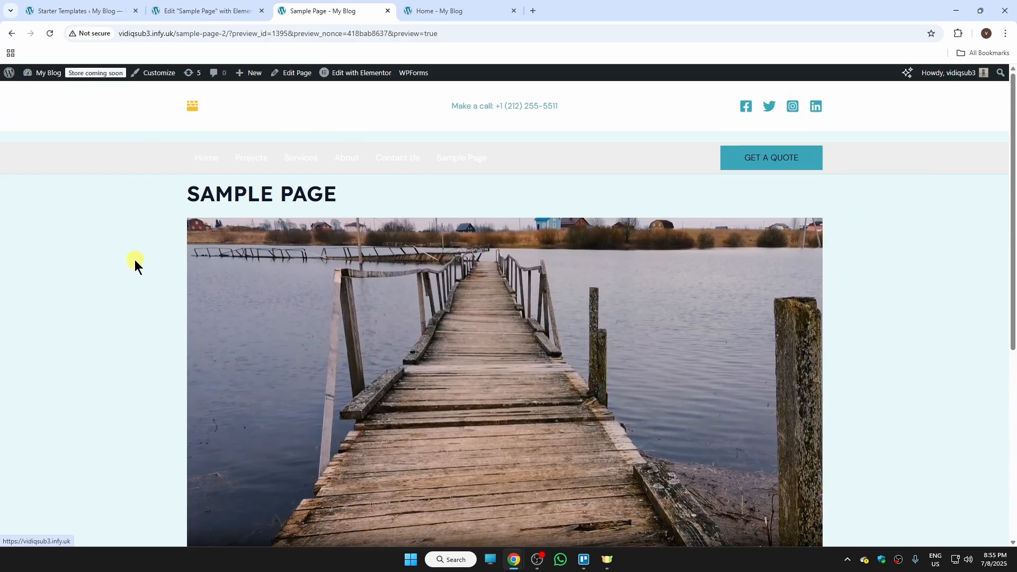